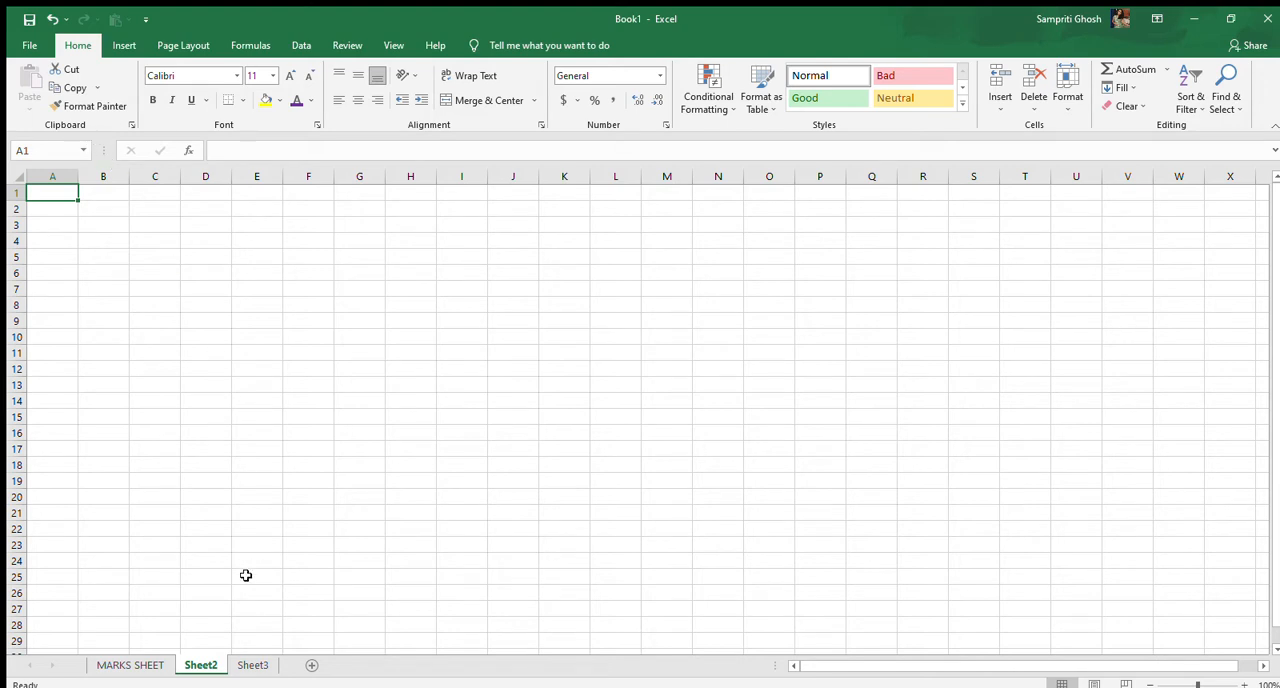
# Insert a new worksheet, move it to the end after Sheet3, and return to Sheet2
pyautogui.click(138, 660)
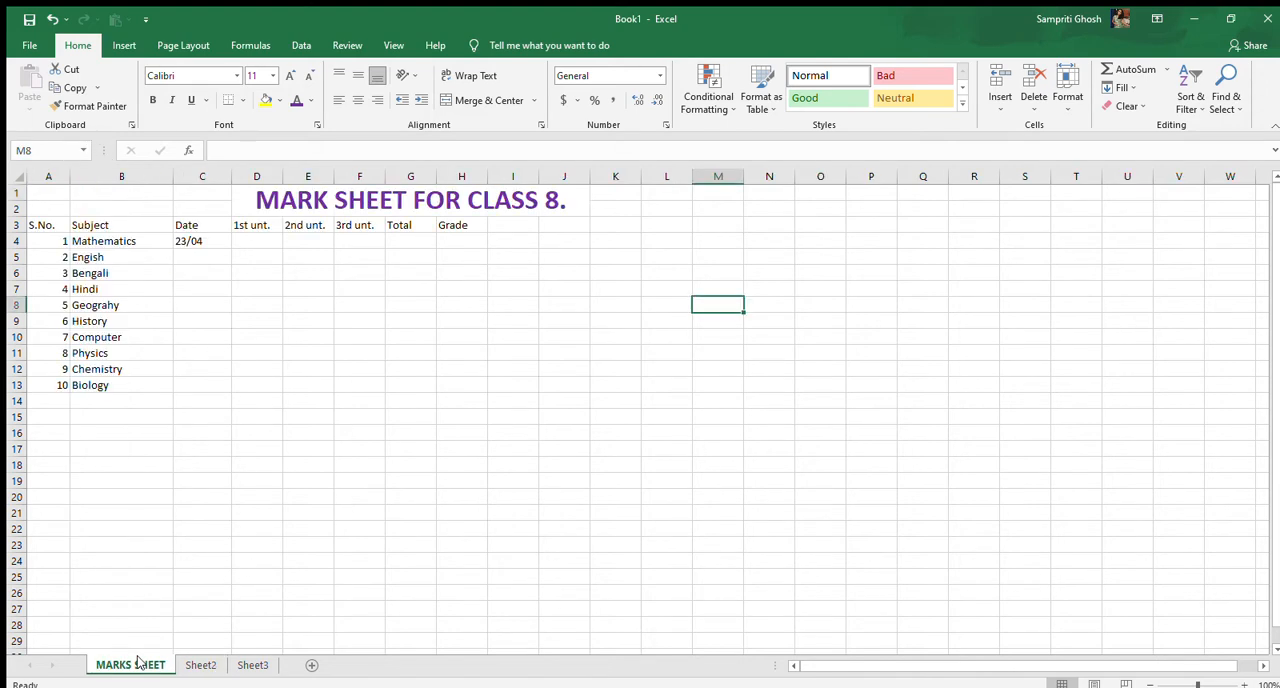
pyautogui.click(191, 660)
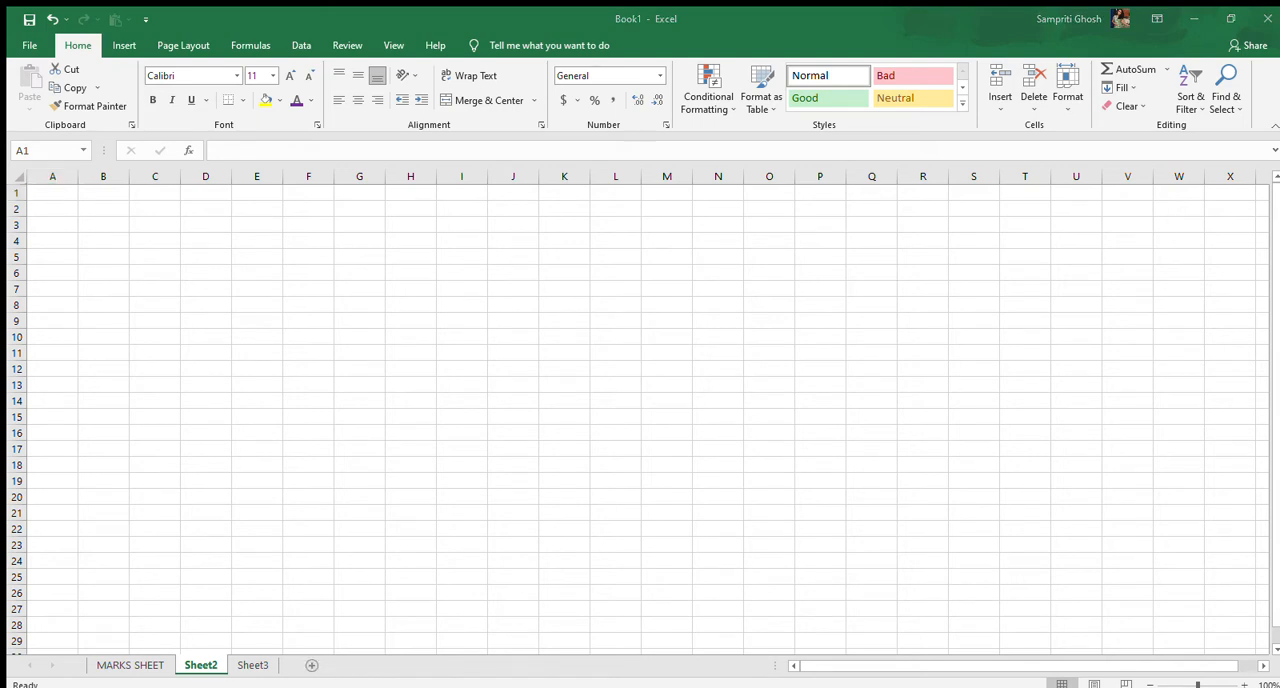
pyautogui.click(307, 669)
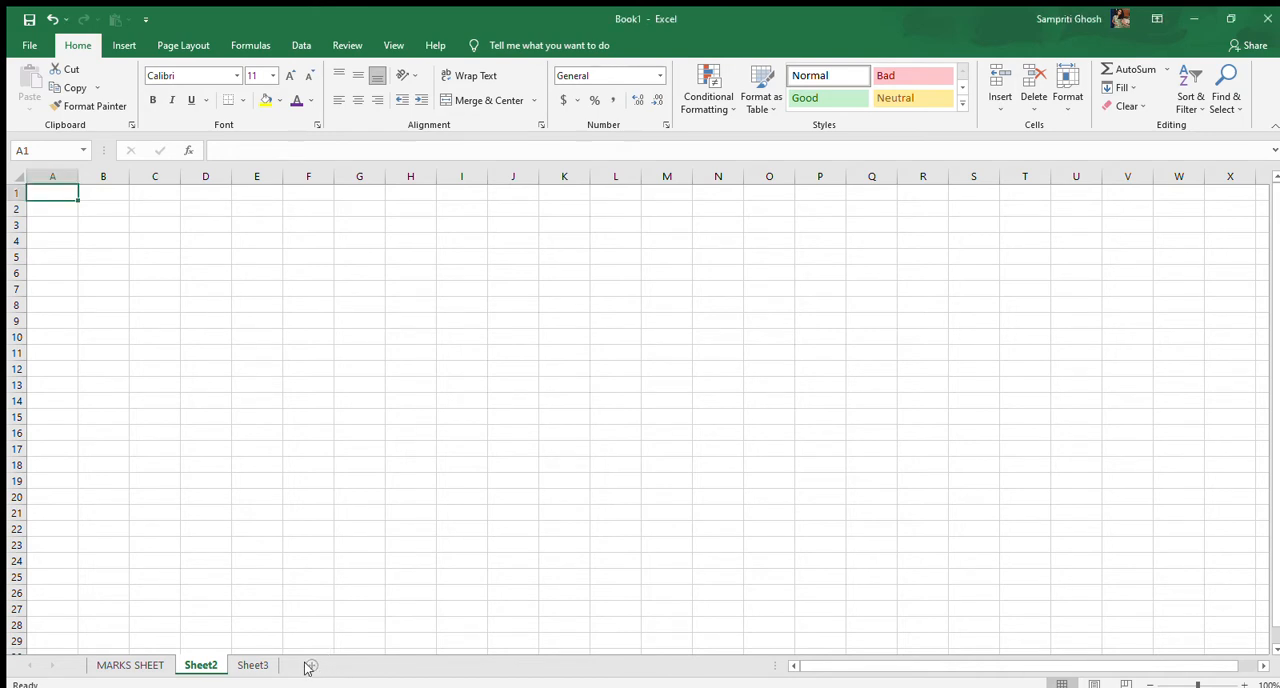
pyautogui.click(309, 666)
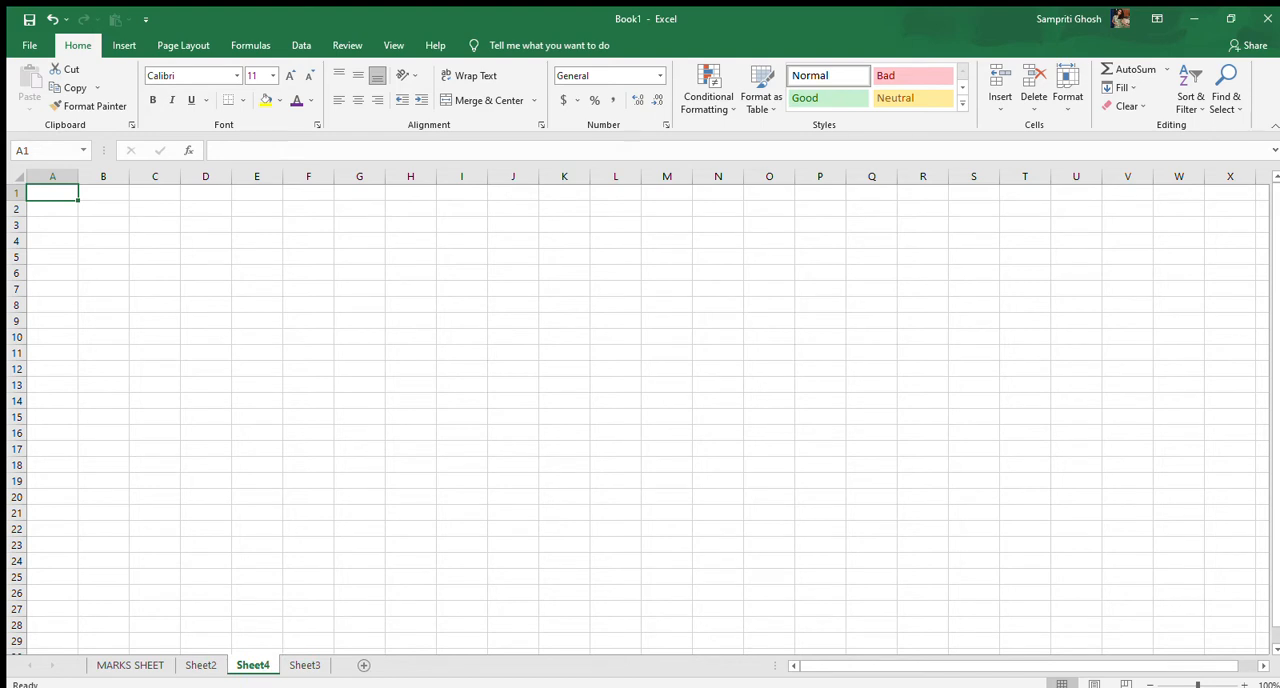
pyautogui.moveTo(262, 664); pyautogui.dragTo(340, 670)
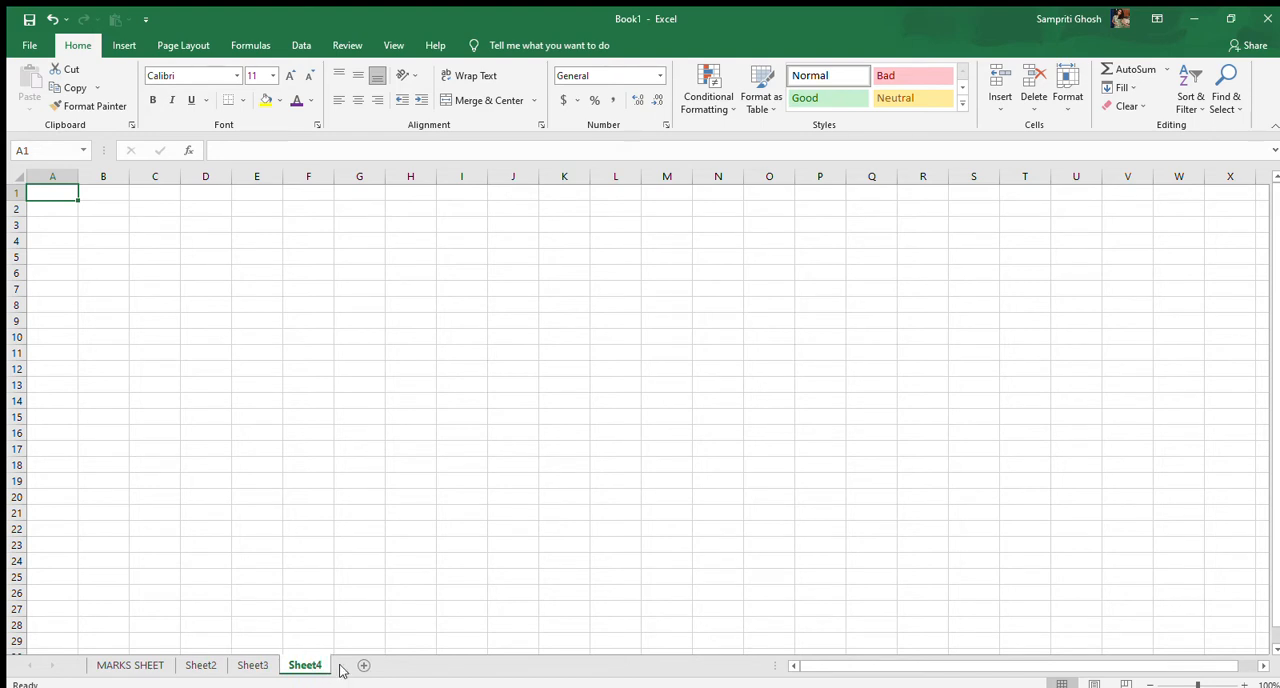
pyautogui.click(256, 664)
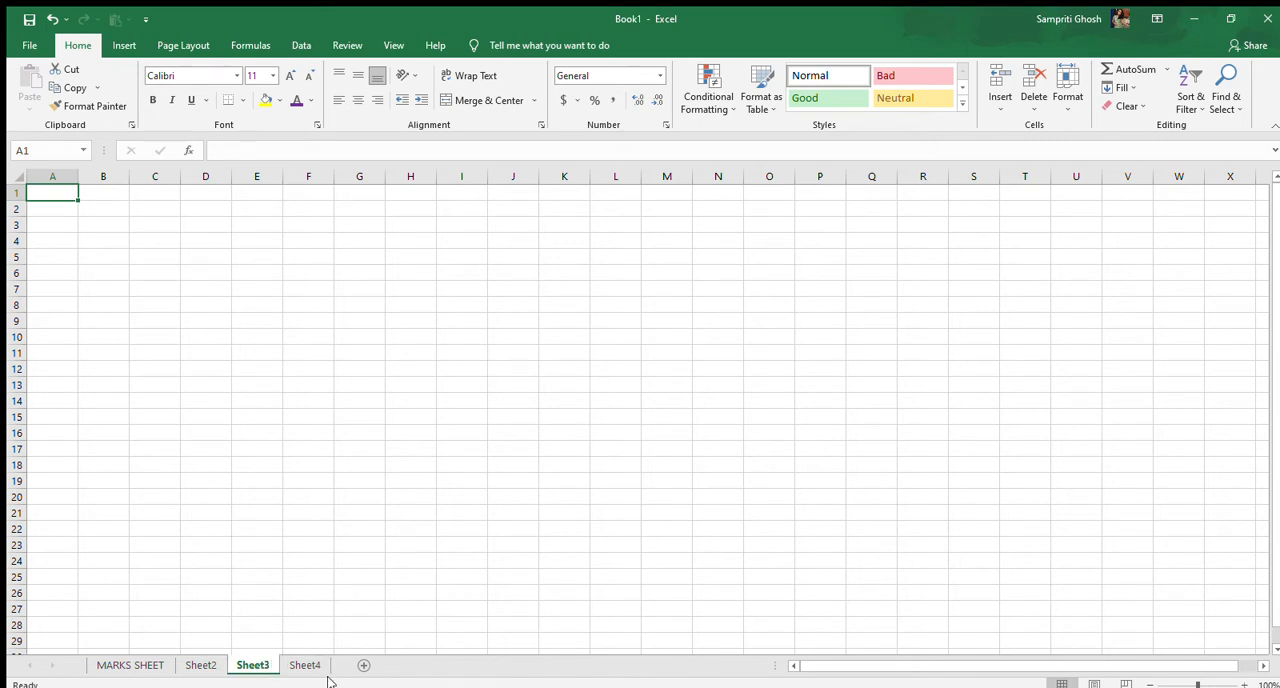
pyautogui.click(192, 667)
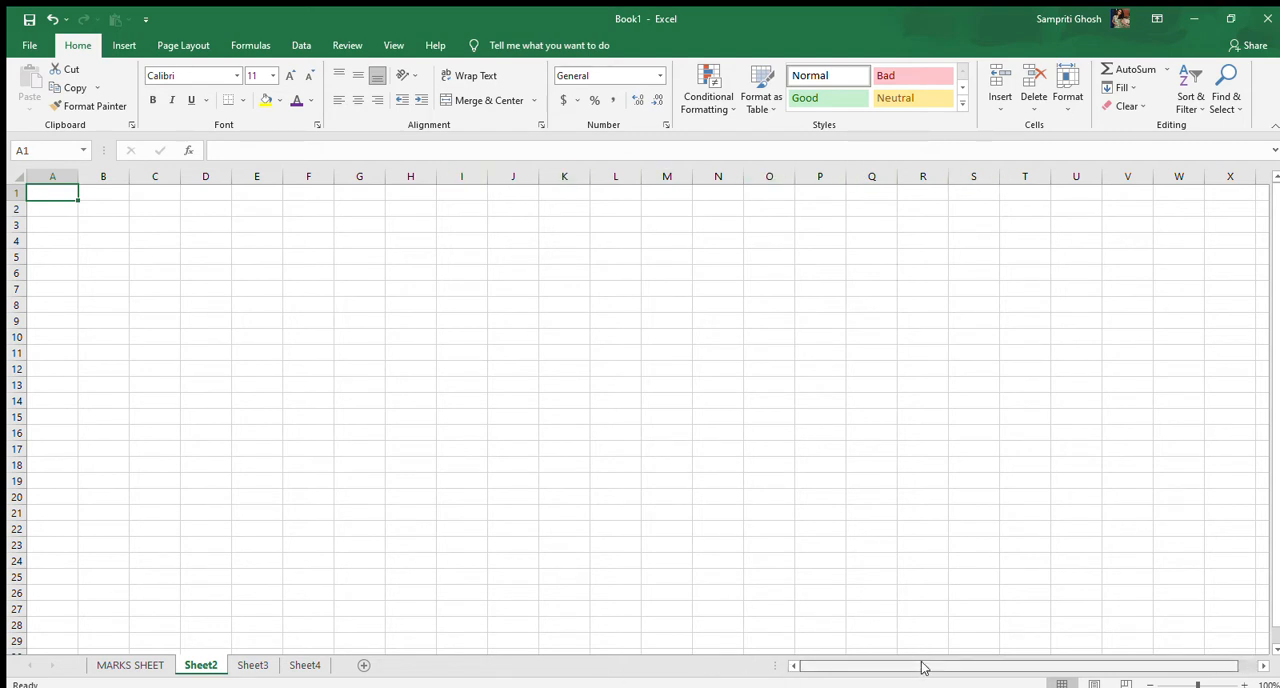
# Examine the lettered columns of Sheet2 past column Z, then the cells of row 1 from A1 to X1
pyautogui.hscroll(1, 922, 667)
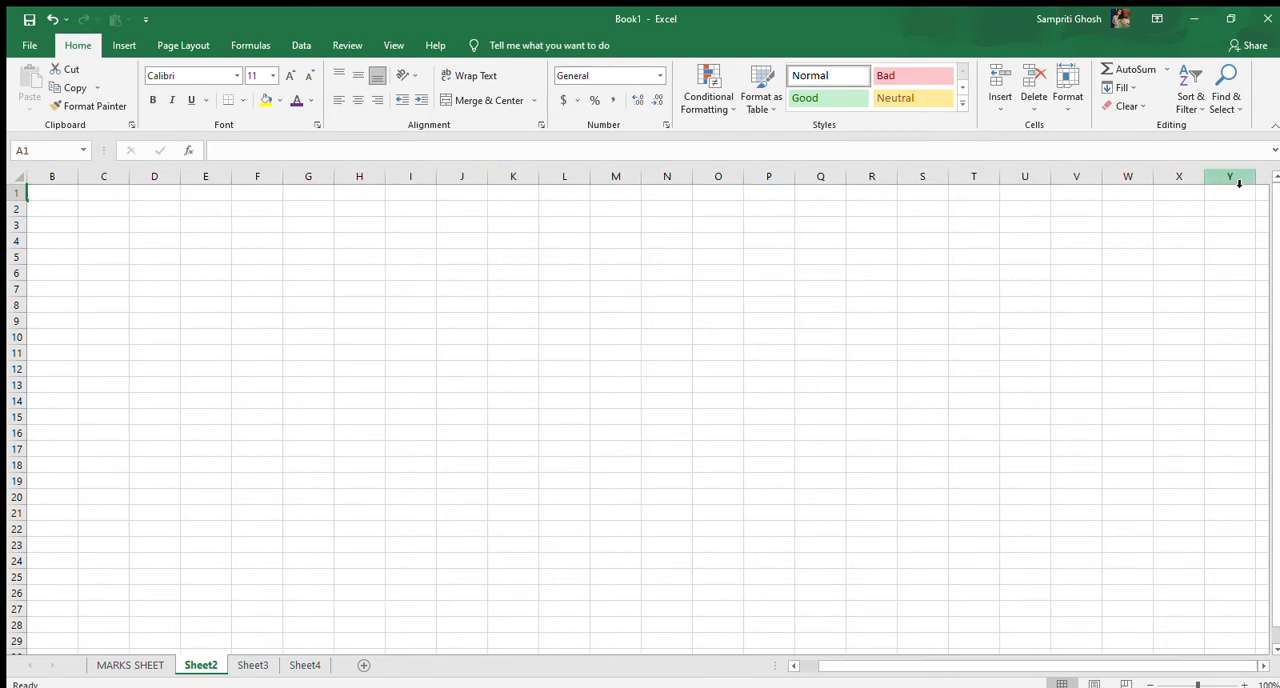
pyautogui.moveTo(1239, 183); pyautogui.dragTo(1180, 180)
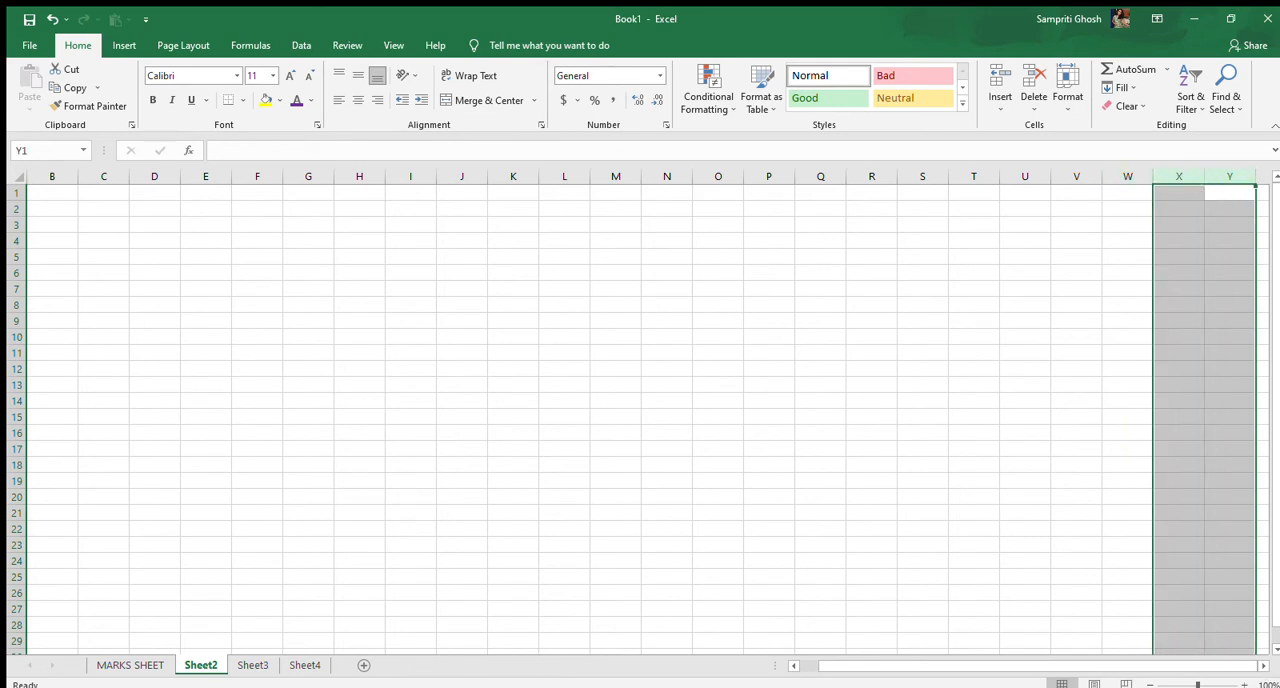
pyautogui.click(1262, 666)
pyautogui.click(1262, 666)
pyautogui.moveTo(1261, 666); pyautogui.dragTo(1261, 667)
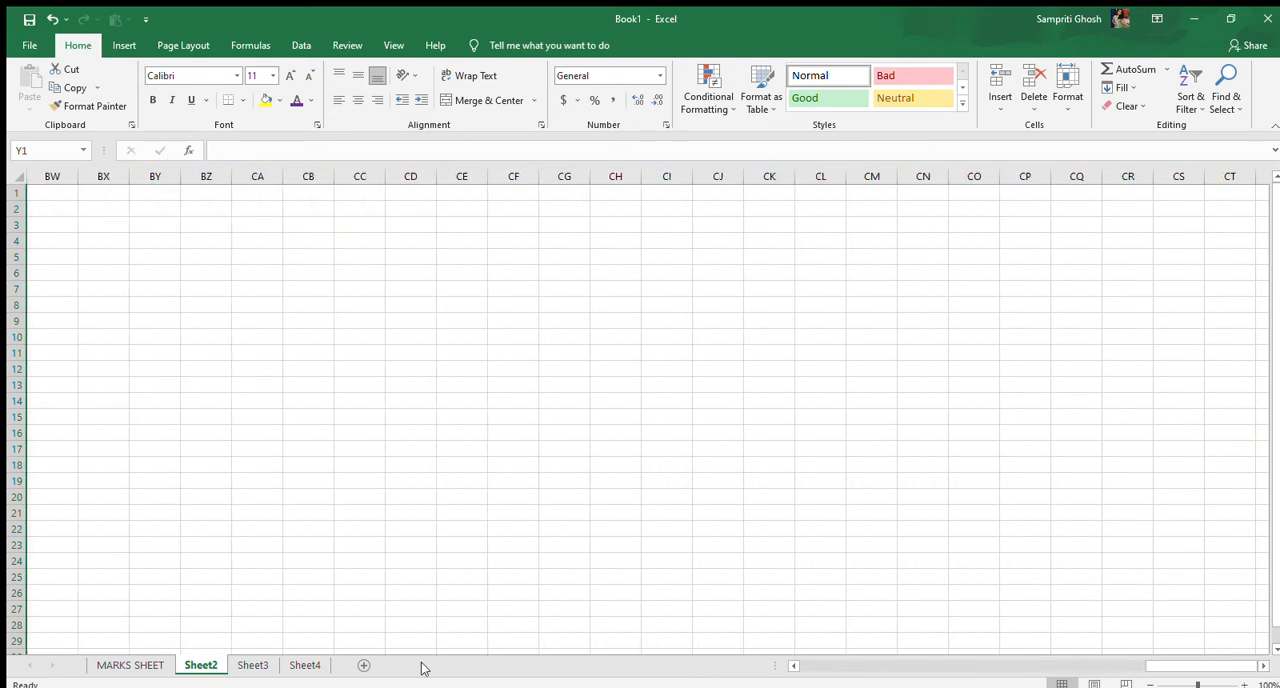
pyautogui.moveTo(1148, 667); pyautogui.dragTo(684, 668)
pyautogui.click(57, 196)
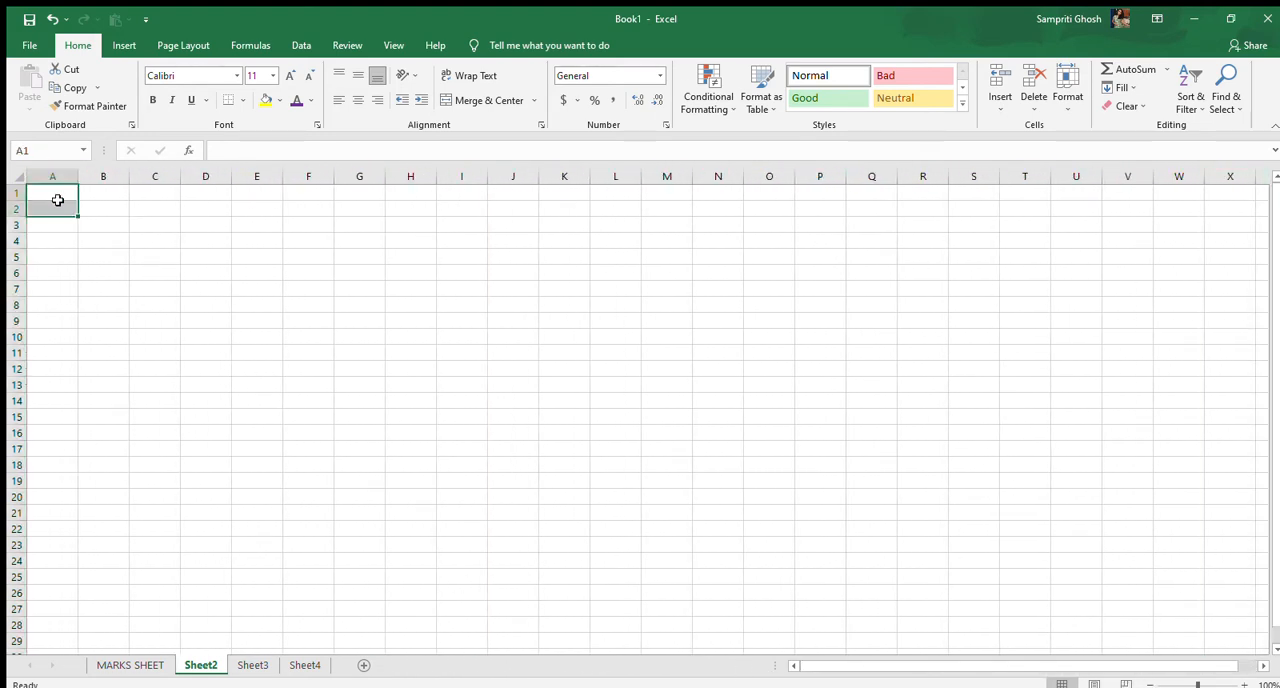
pyautogui.click(1214, 192)
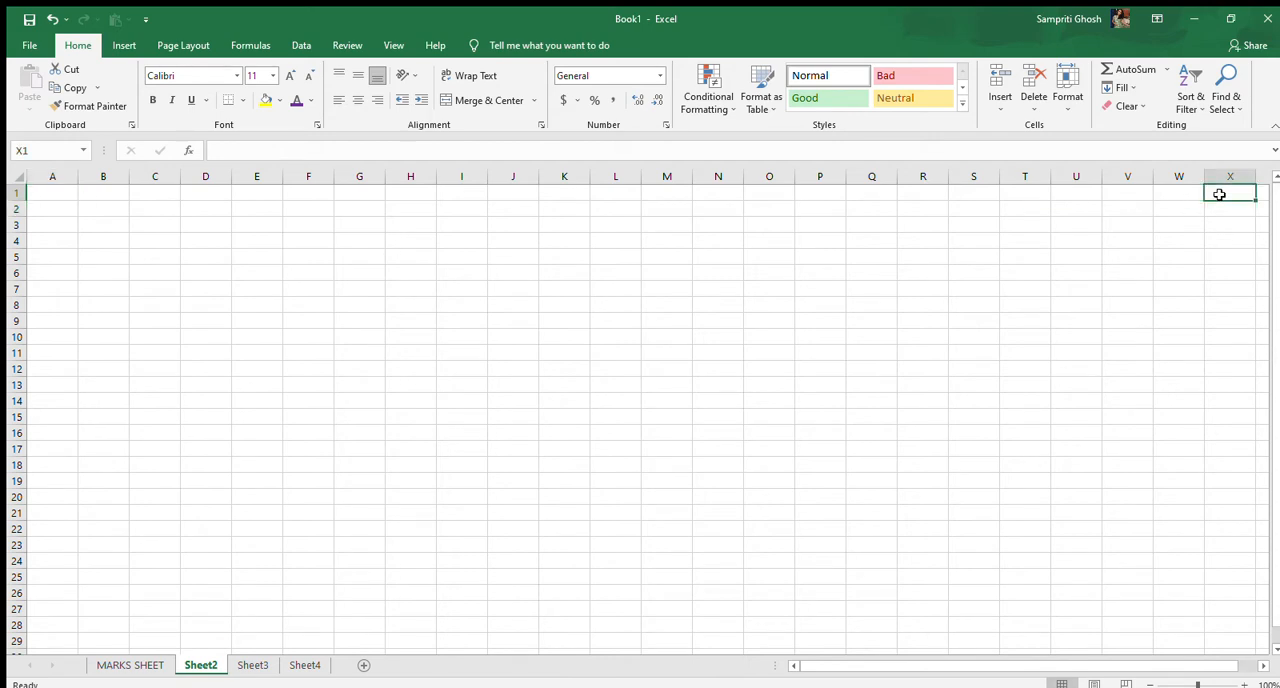
pyautogui.click(52, 197)
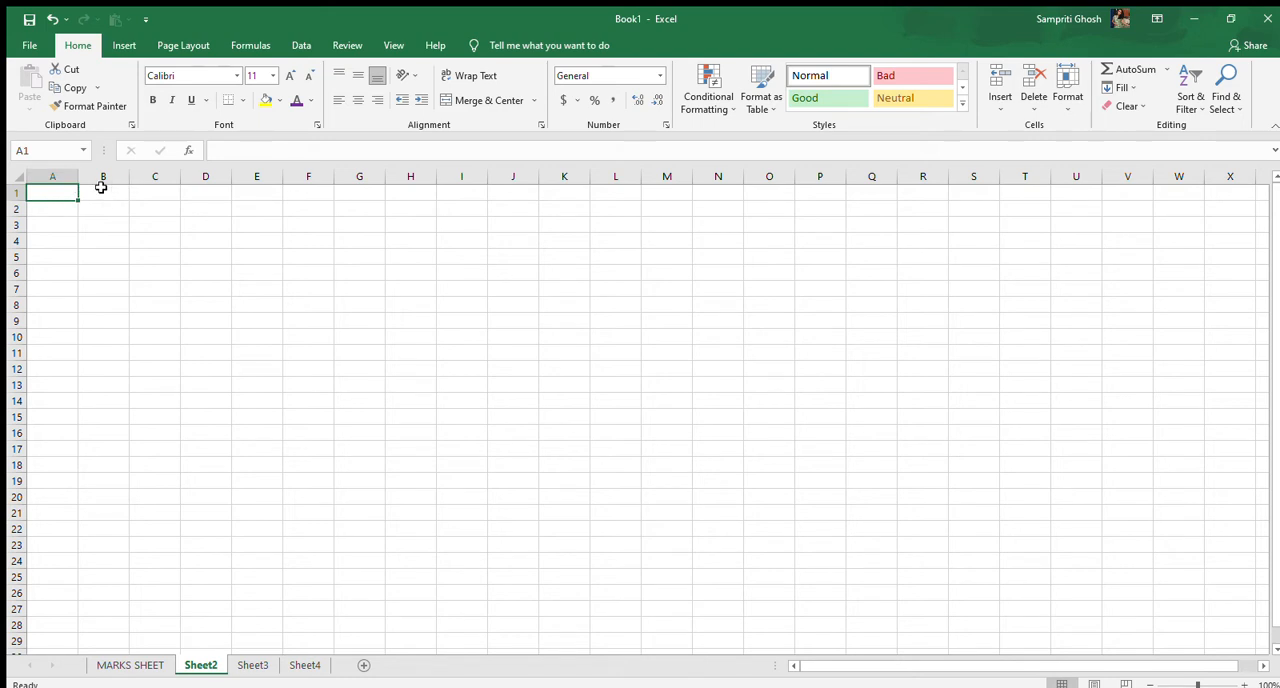
pyautogui.click(977, 193)
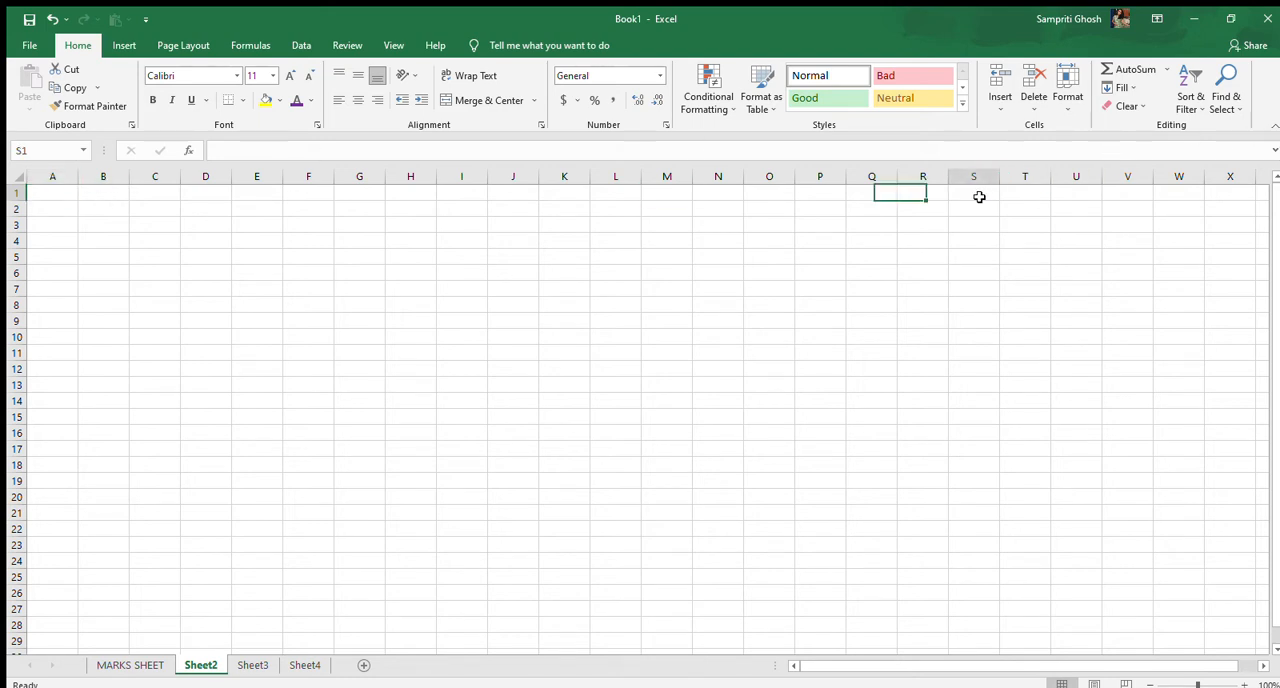
pyautogui.click(56, 195)
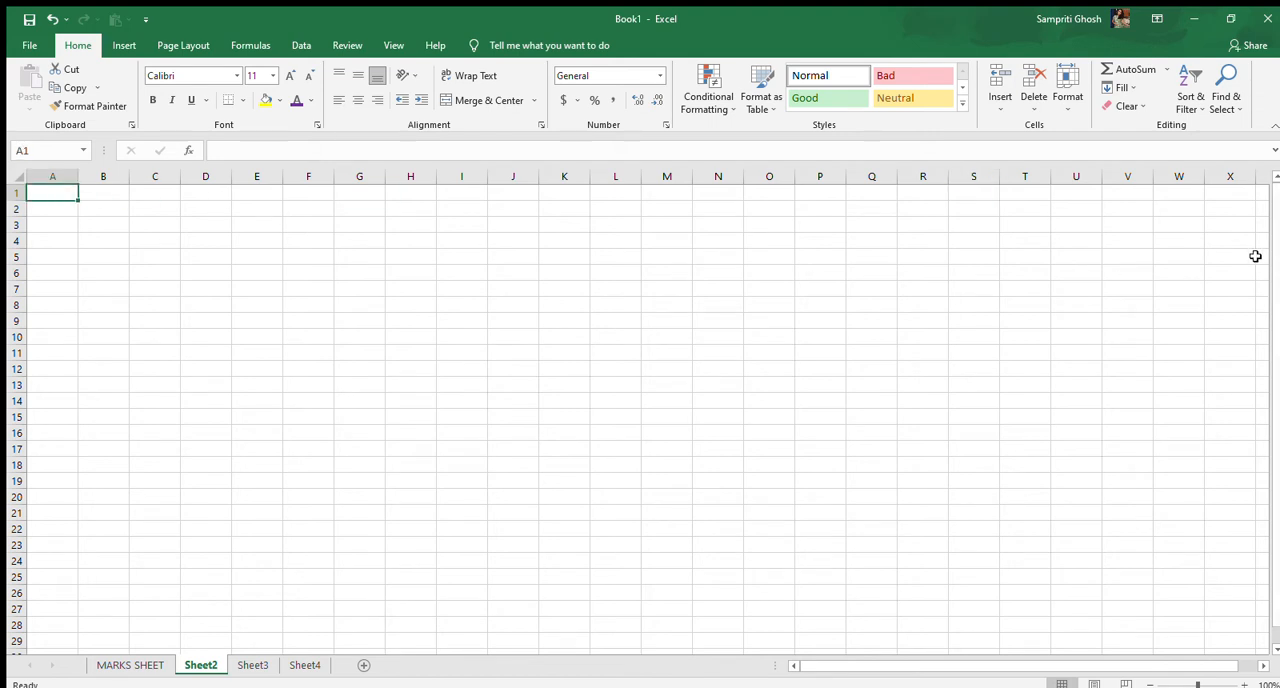
pyautogui.click(1233, 197)
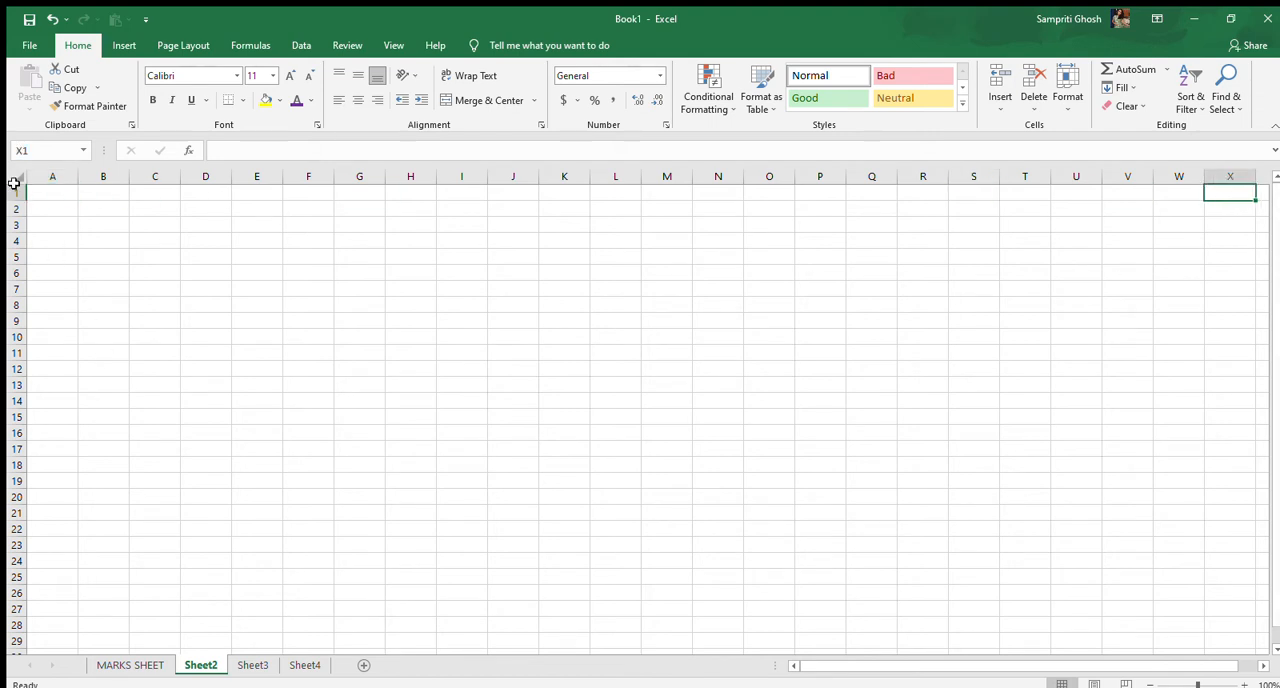
# Examine the numbered rows of Sheet2 down past row 200 and come back to row 1
pyautogui.scroll(-19, 18, 270)
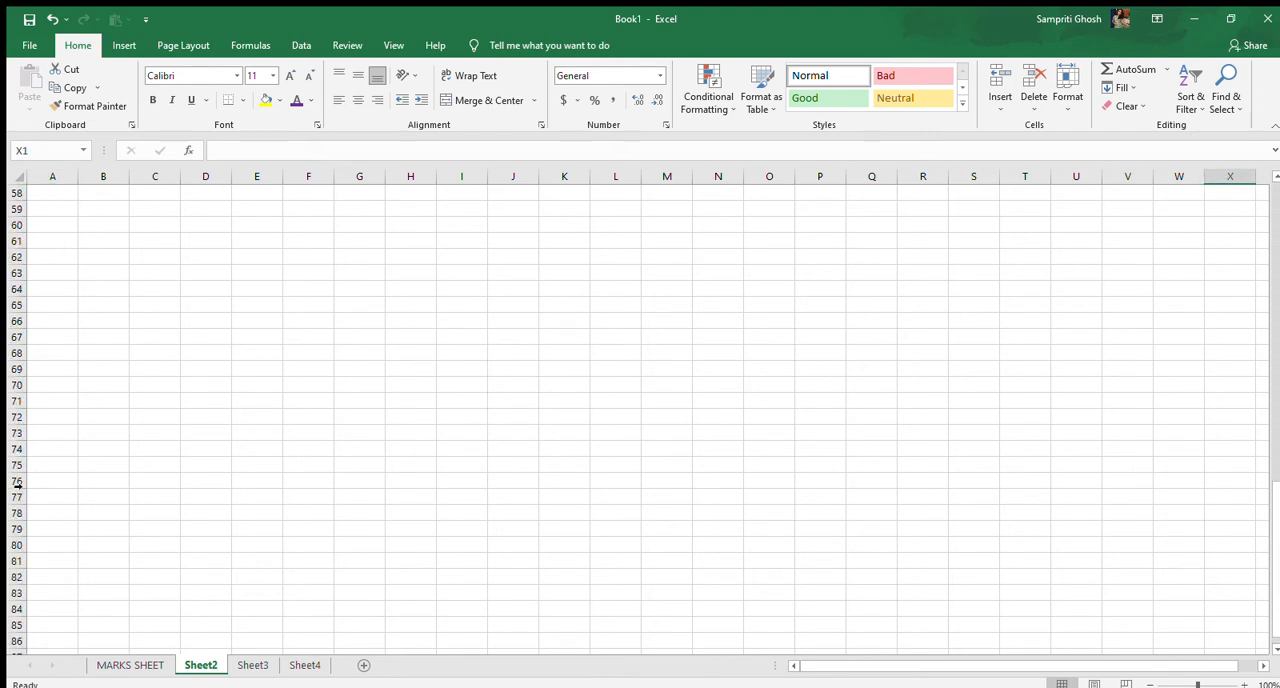
pyautogui.scroll(-20, 18, 560)
pyautogui.click(14, 626)
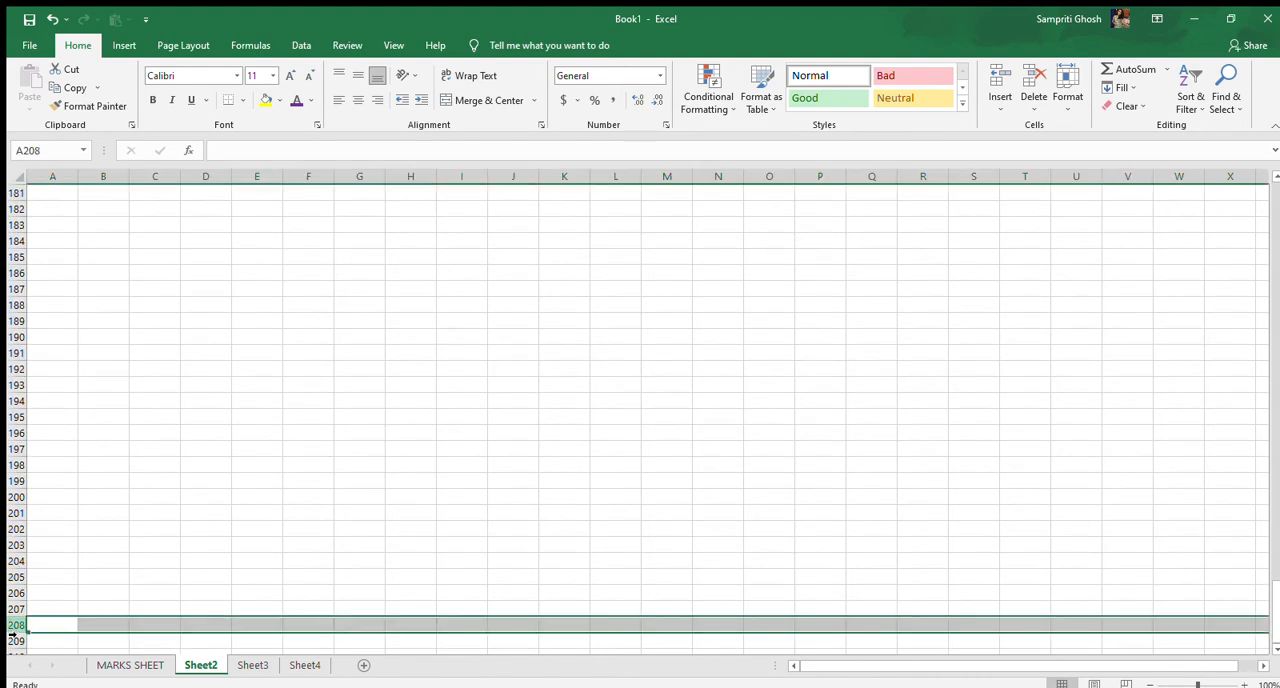
pyautogui.click(480, 460)
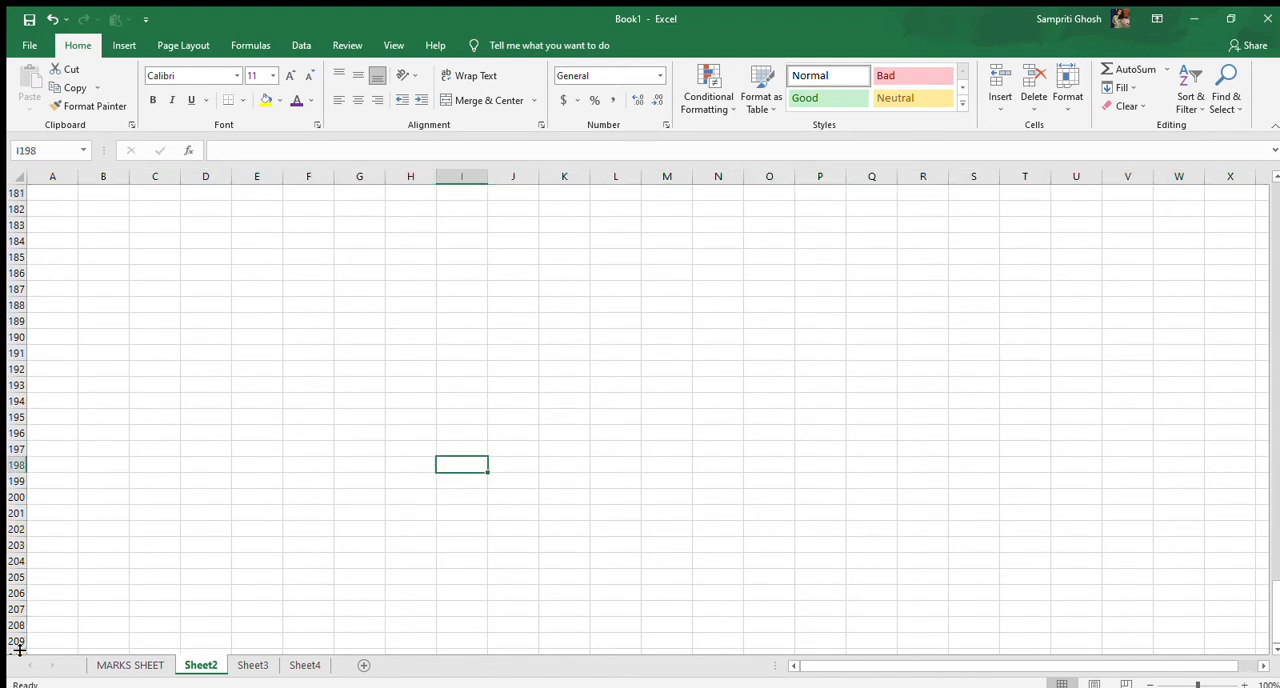
pyautogui.scroll(20, 17, 560)
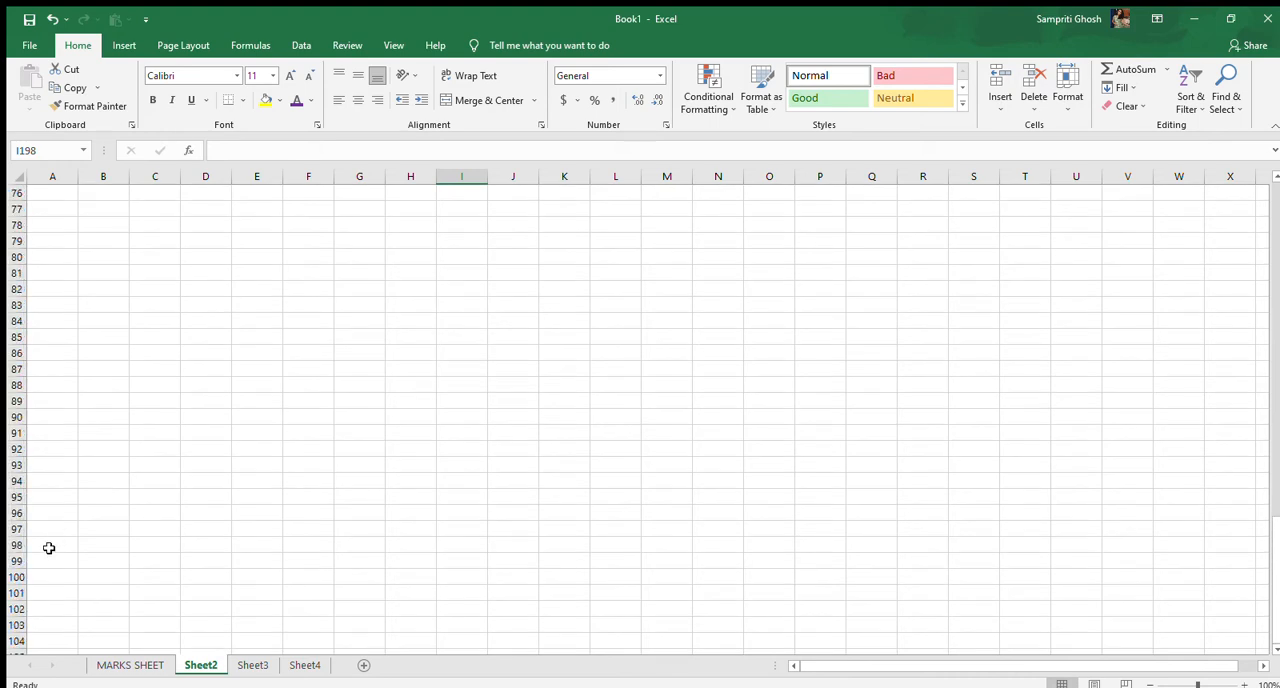
pyautogui.scroll(20, 48, 548)
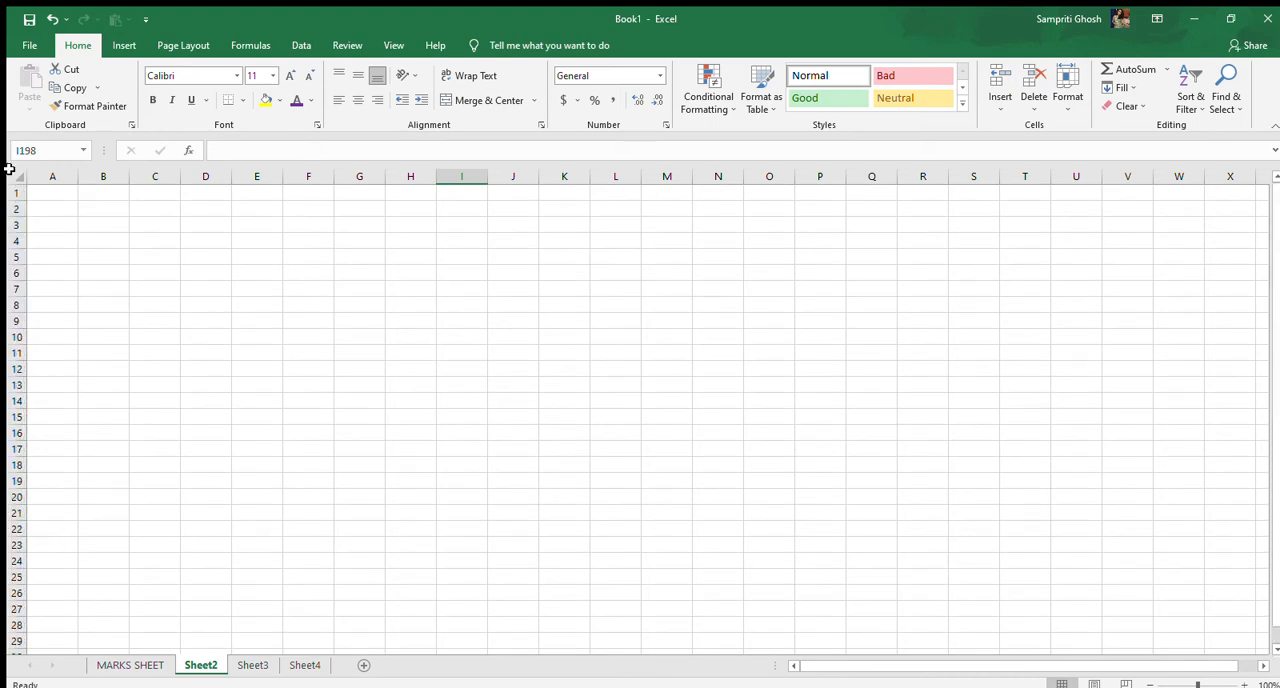
pyautogui.click(15, 191)
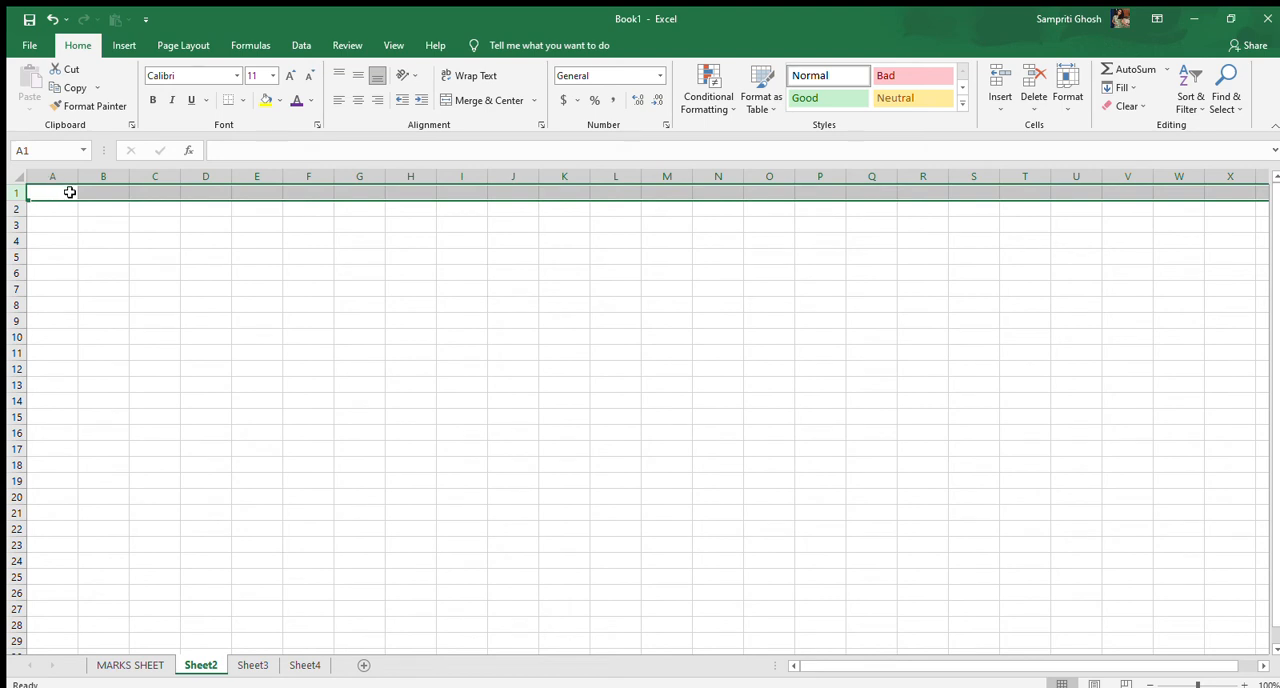
# Merge and center cells A1:G1, and merge and center A2:G2 as a separate row
pyautogui.click(69, 191)
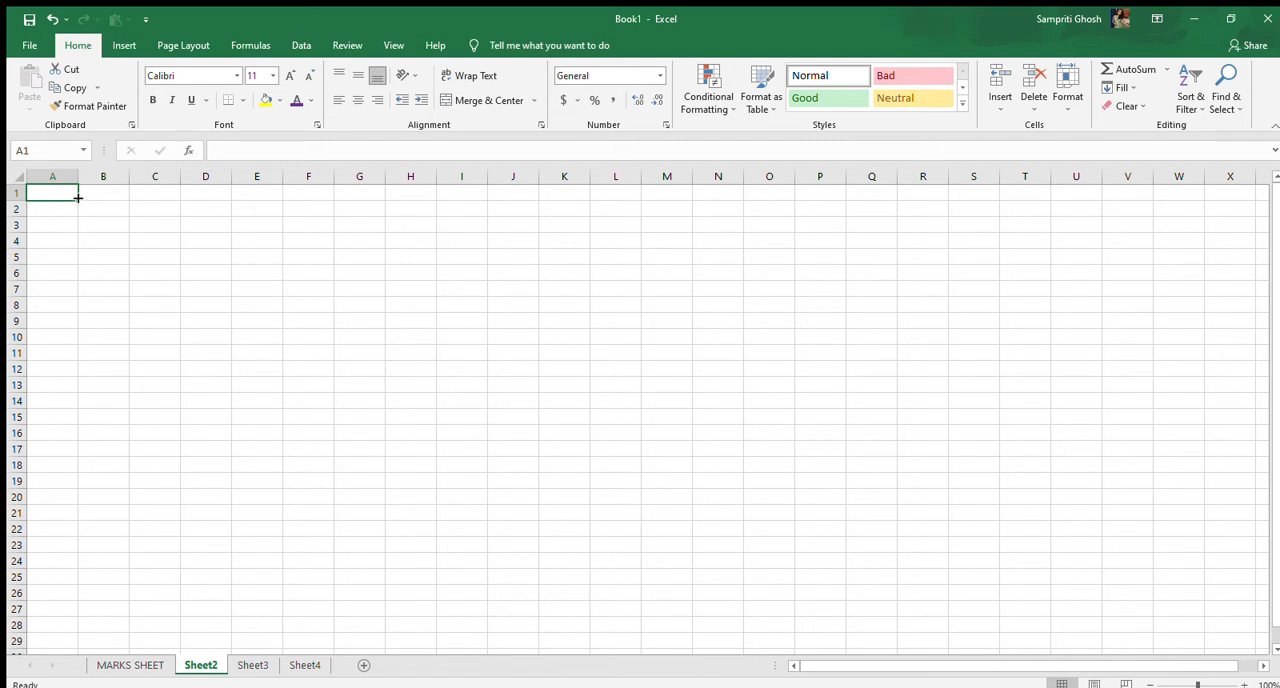
pyautogui.moveTo(78, 197); pyautogui.dragTo(366, 205)
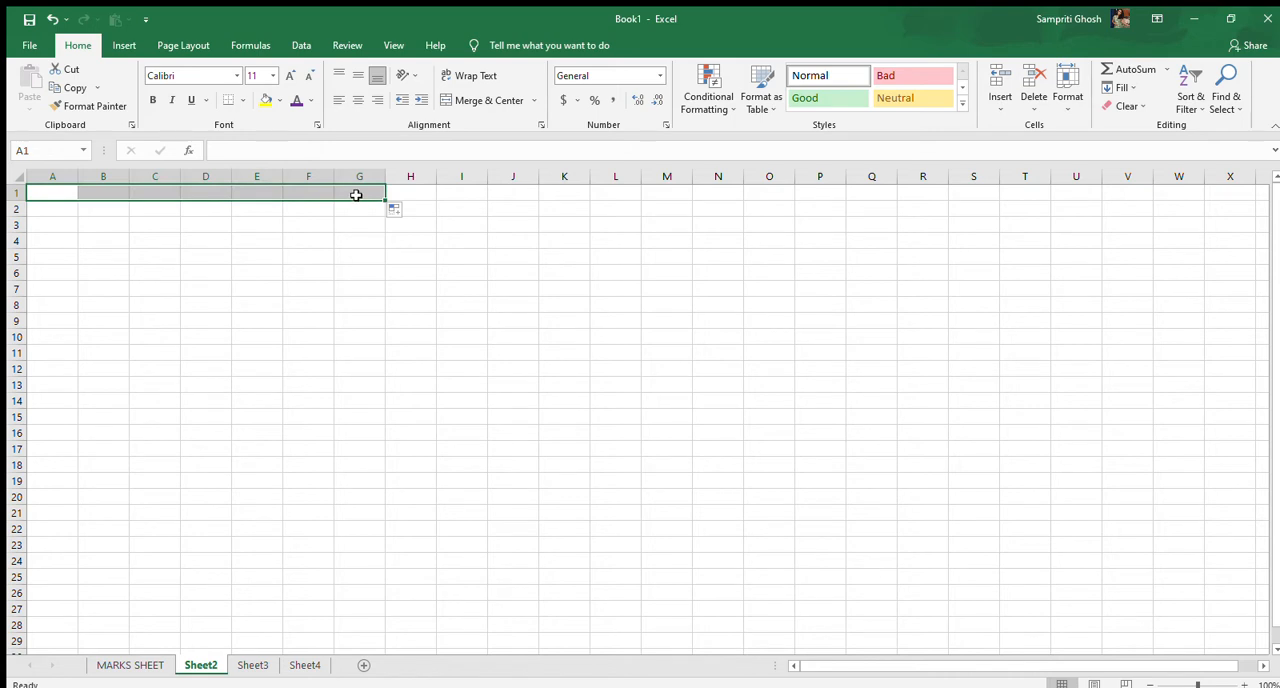
pyautogui.click(480, 100)
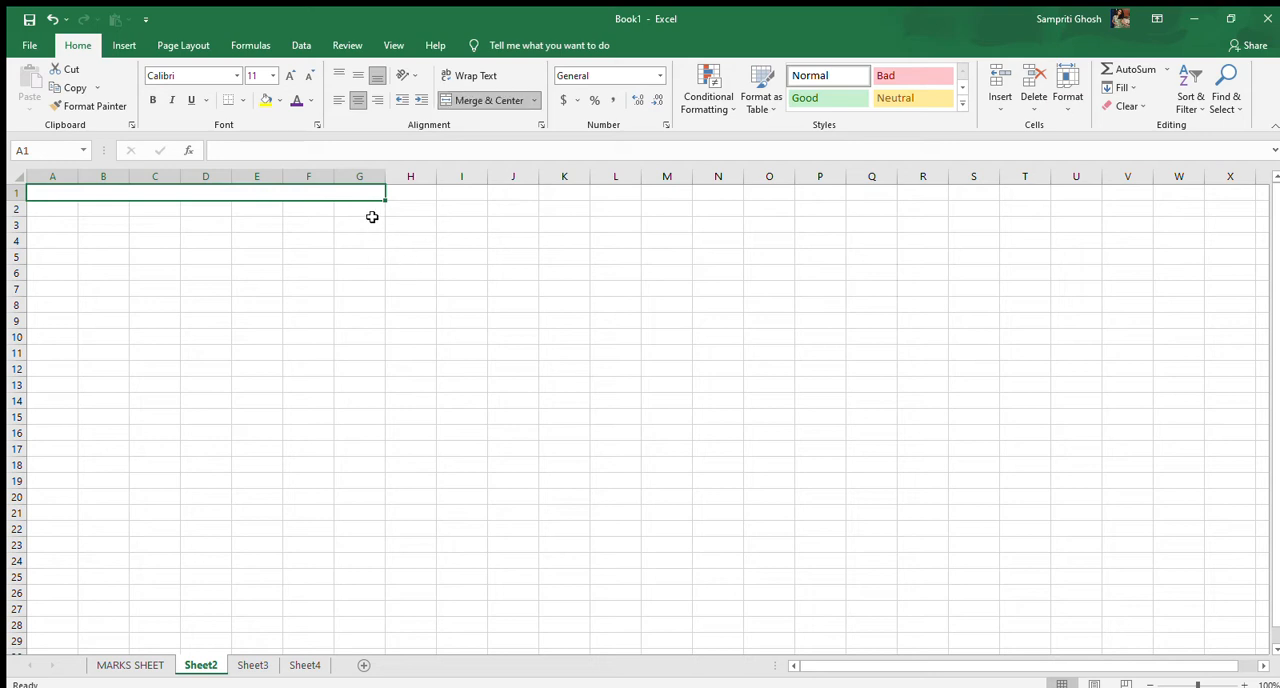
pyautogui.moveTo(362, 212); pyautogui.dragTo(330, 208)
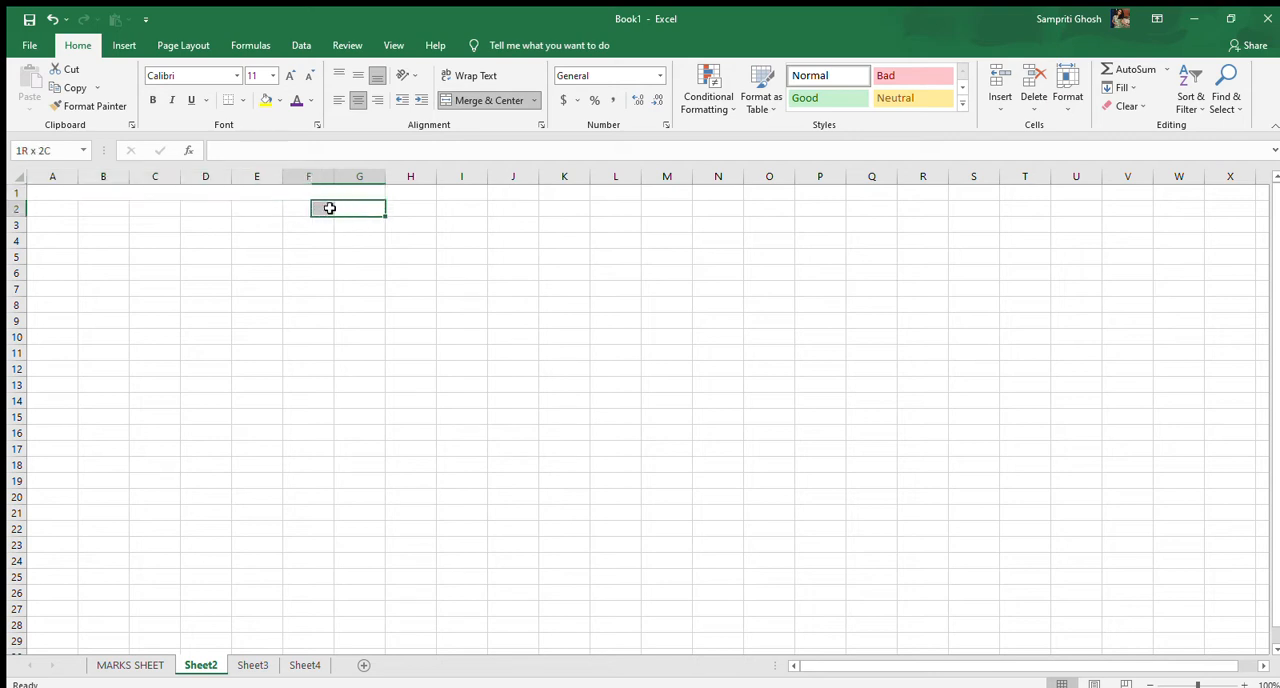
pyautogui.click(50, 208)
pyautogui.moveTo(78, 216); pyautogui.dragTo(384, 209)
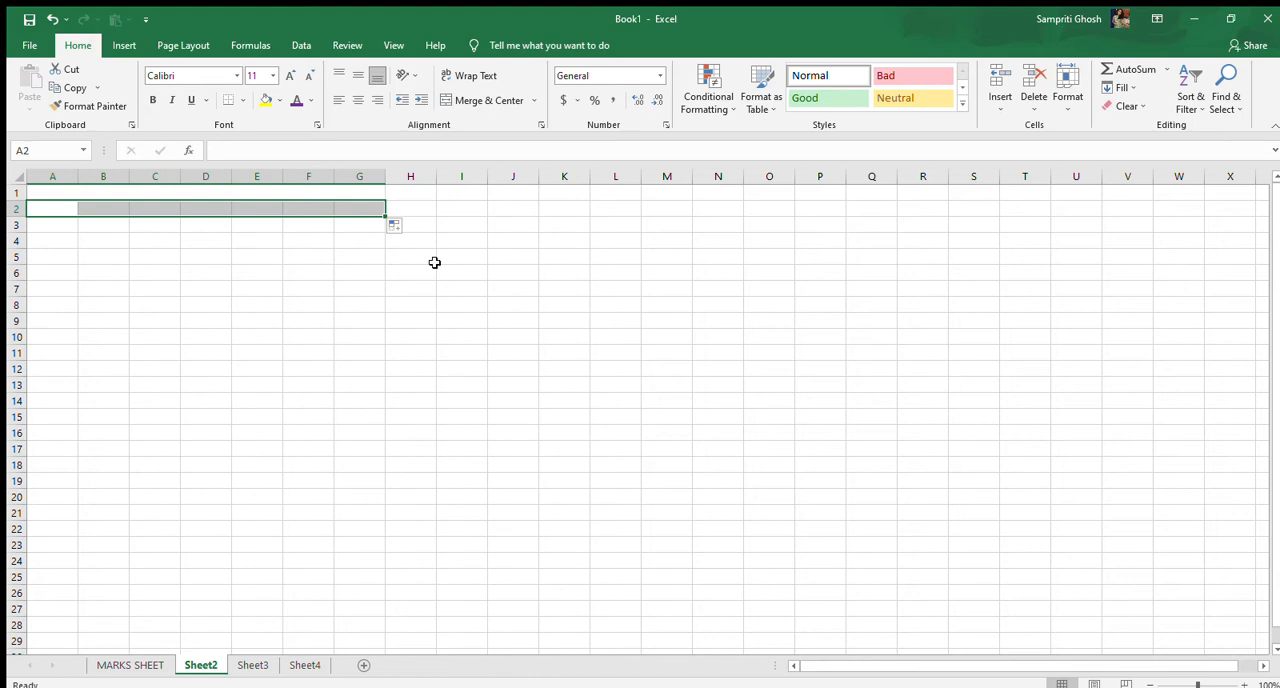
pyautogui.click(480, 101)
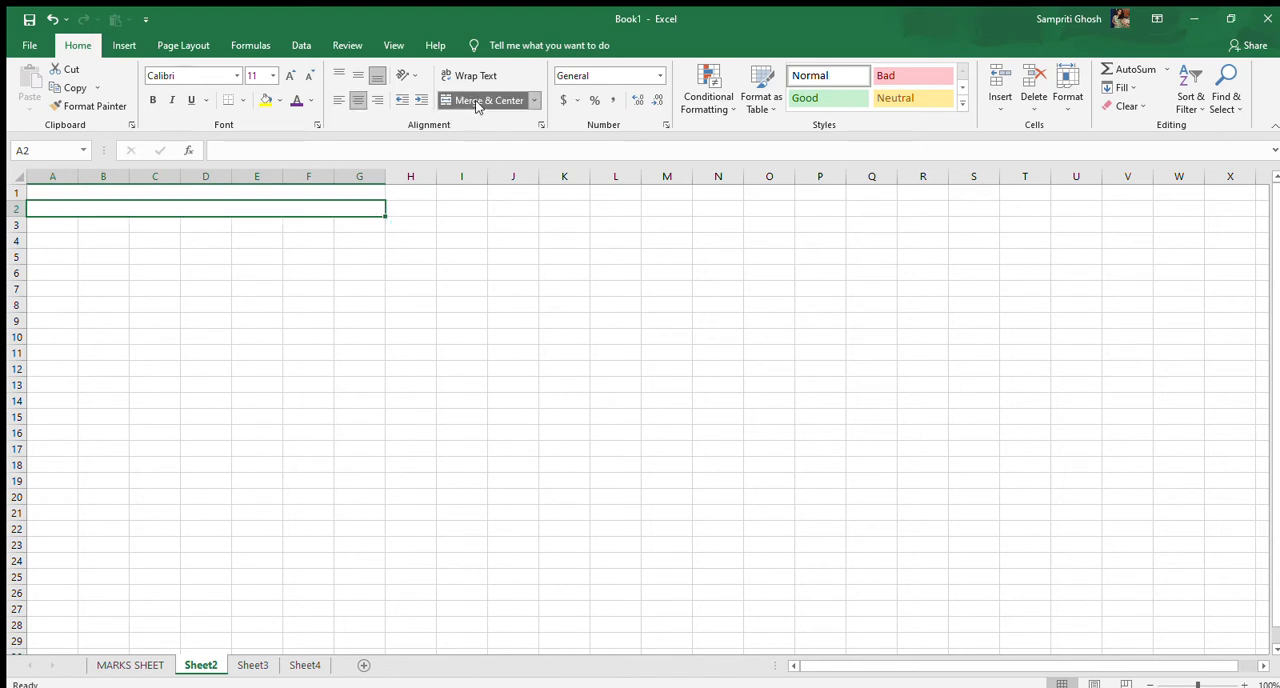
# Merge and center the block A1:G2 into a single title cell
pyautogui.hotkey('ctrl', 'z')
pyautogui.click(166, 274)
pyautogui.hotkey('ctrl', 'y')
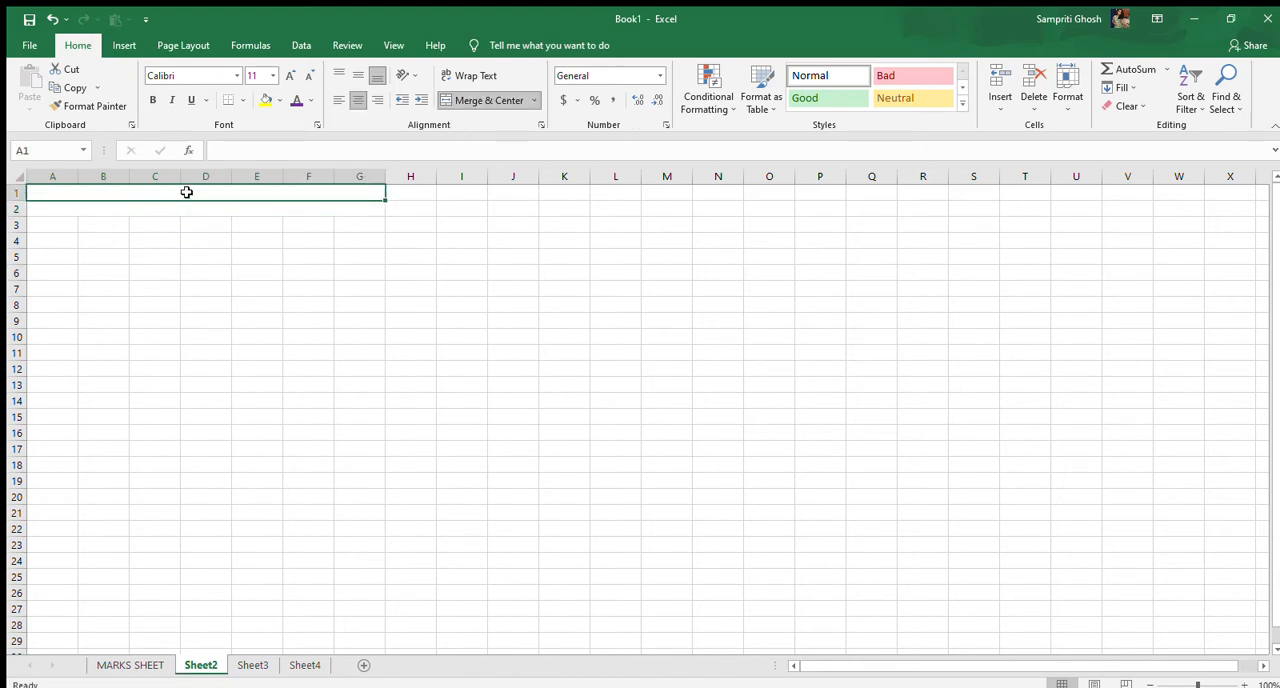
pyautogui.moveTo(385, 198); pyautogui.dragTo(386, 216)
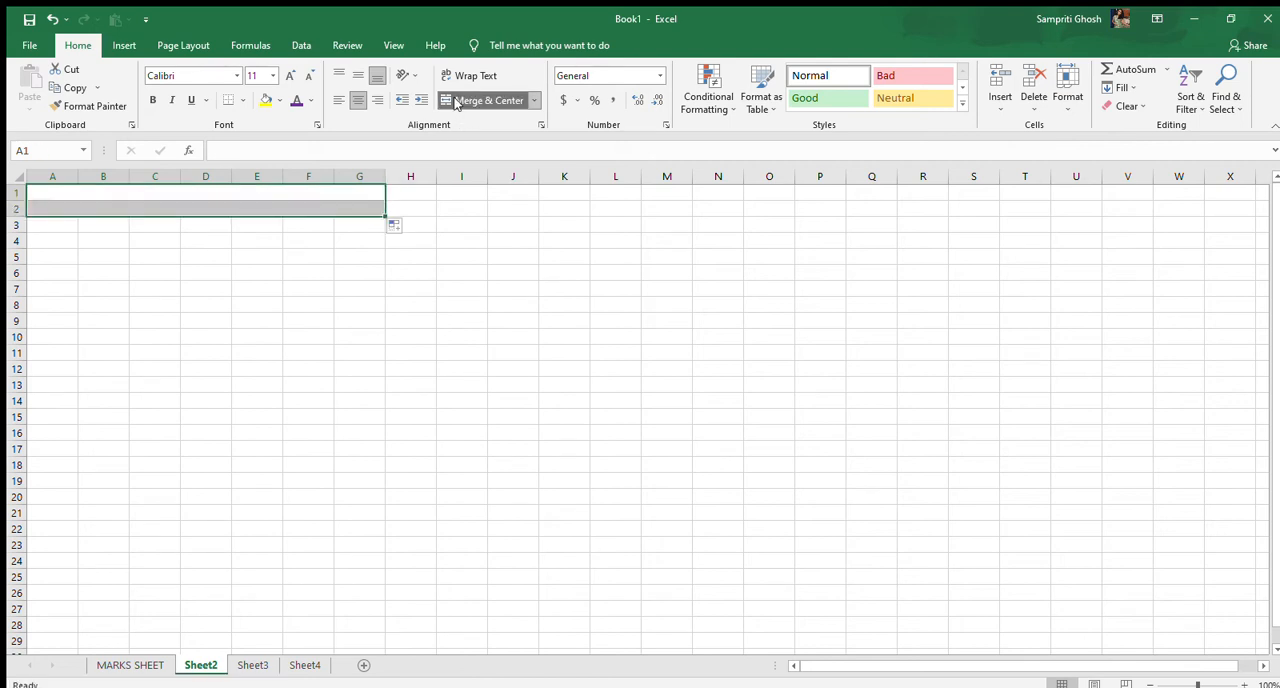
pyautogui.click(456, 101)
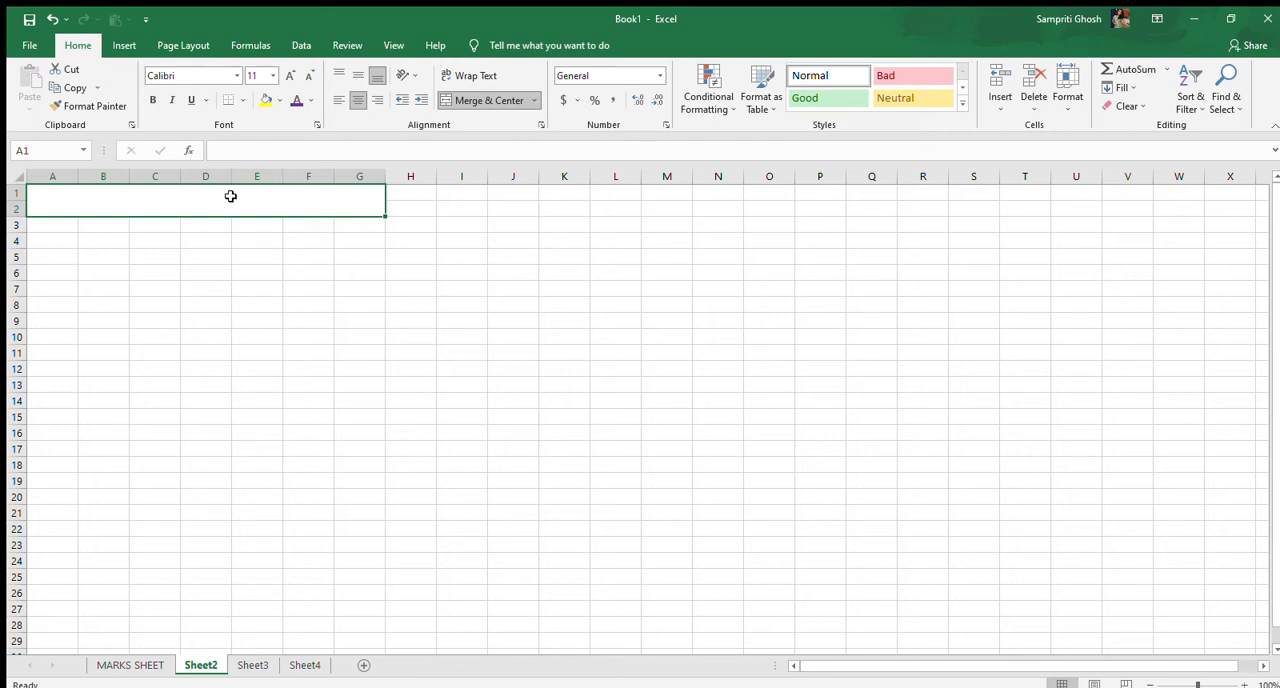
# Enter the title DAILY EXPENSE in the merged cell A1:G2
pyautogui.write('D')
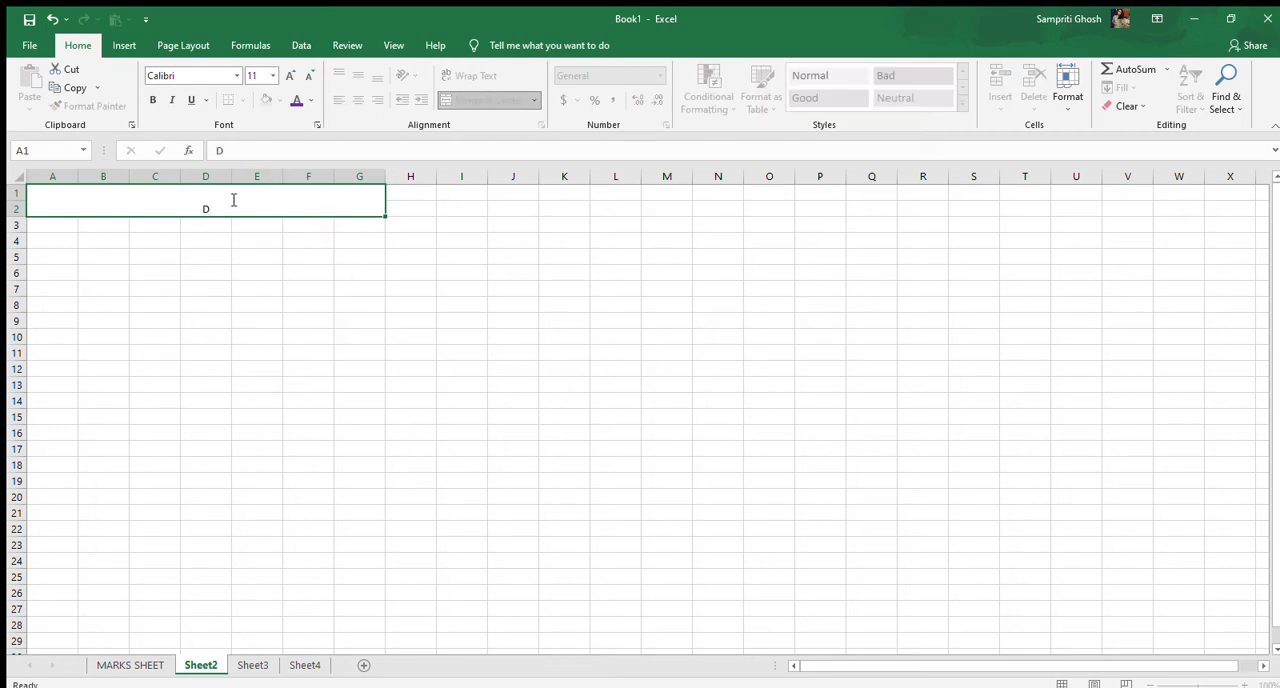
pyautogui.press('Tab')
pyautogui.click(249, 205)
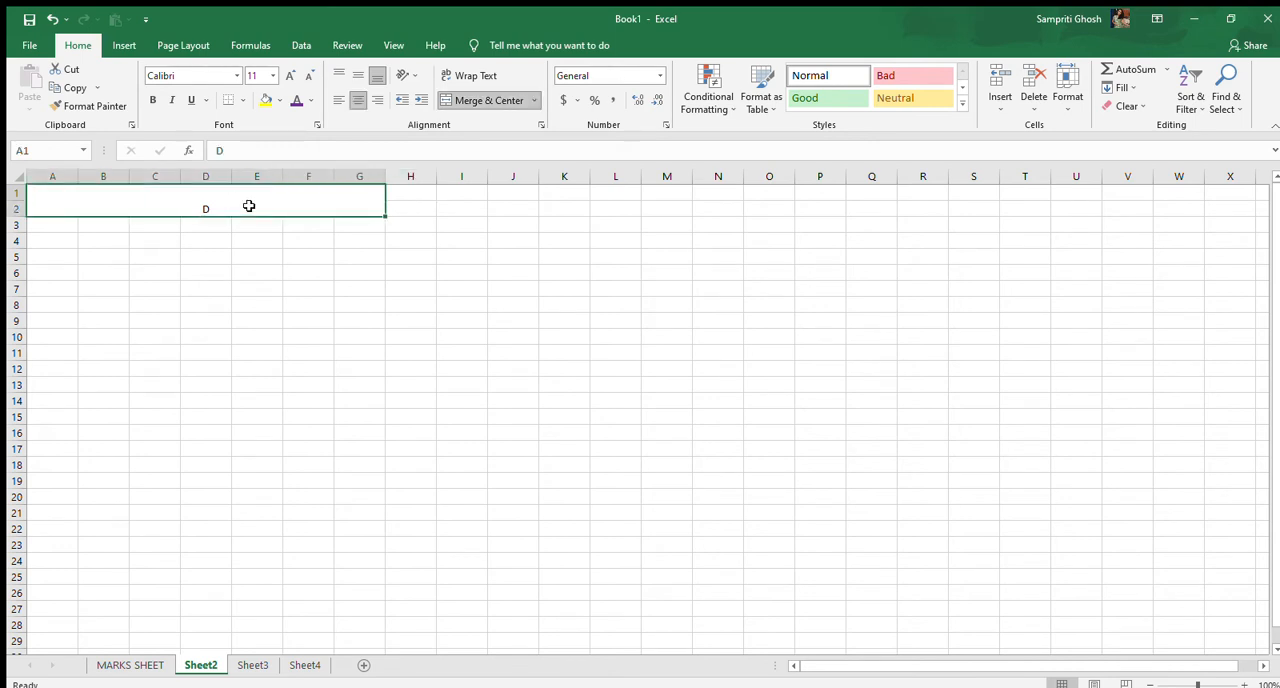
pyautogui.write('ADA')
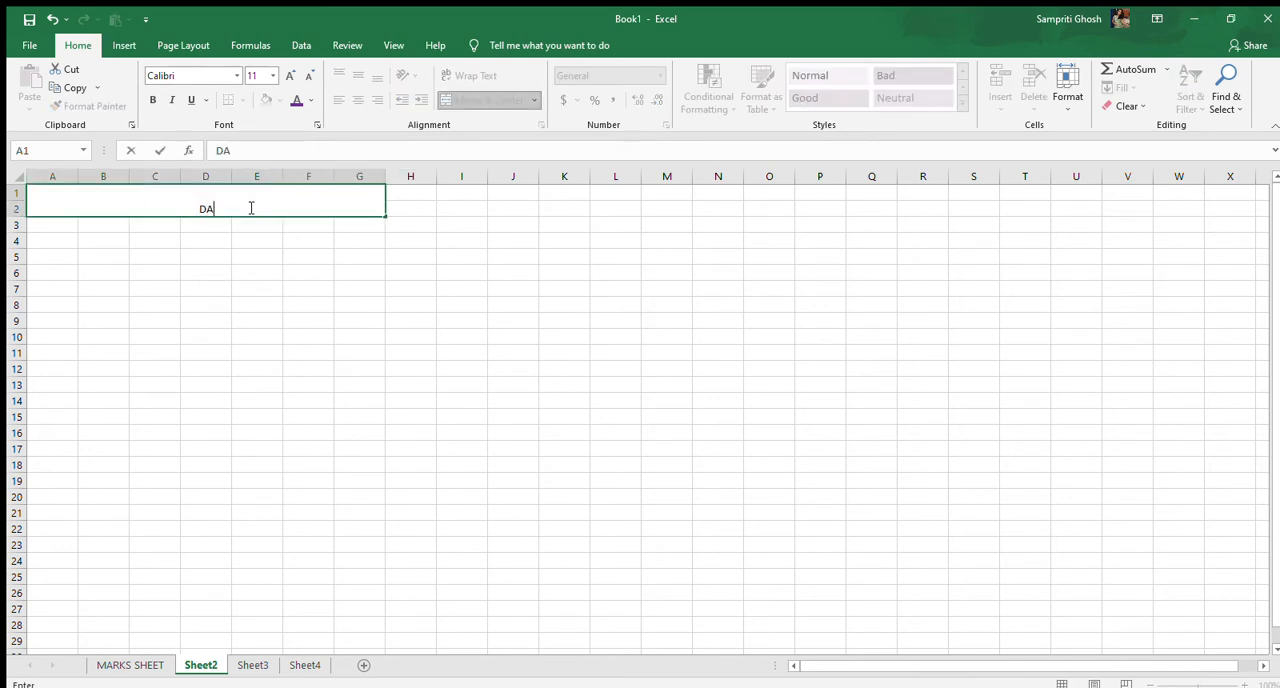
pyautogui.write('ILY EXPENSE')
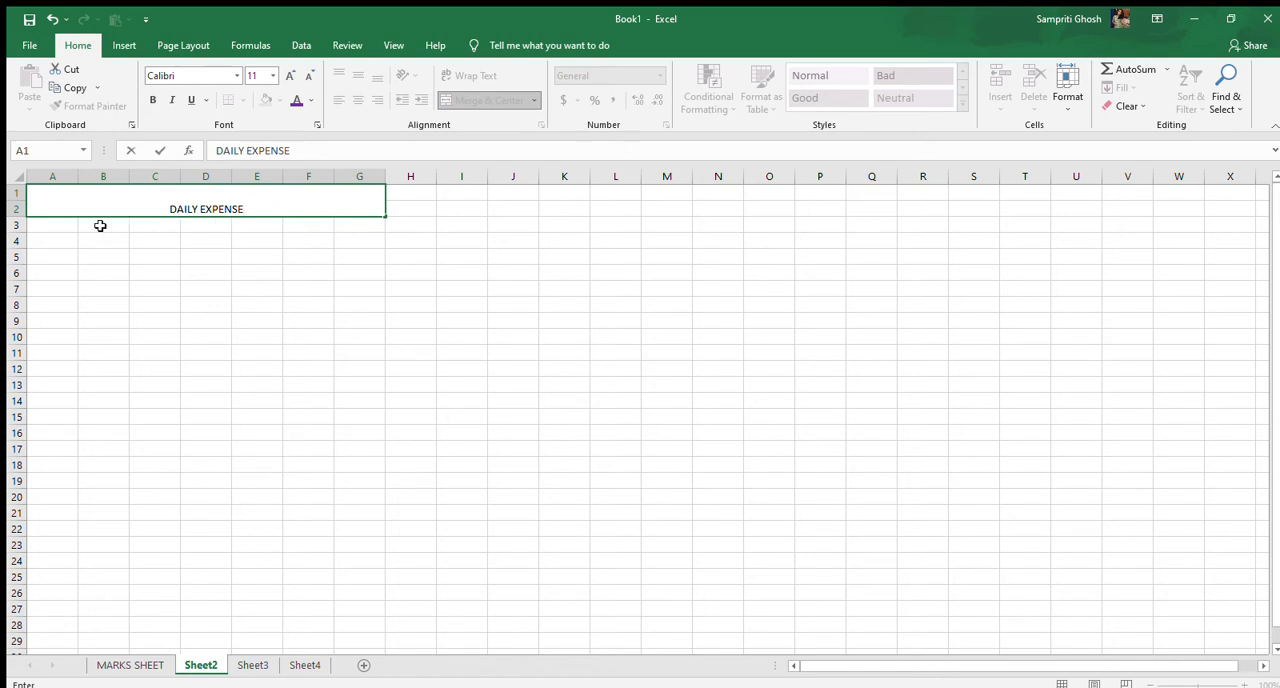
# Enter the column heading PRICE in cell A3, directly below the merged title
pyautogui.click(66, 222)
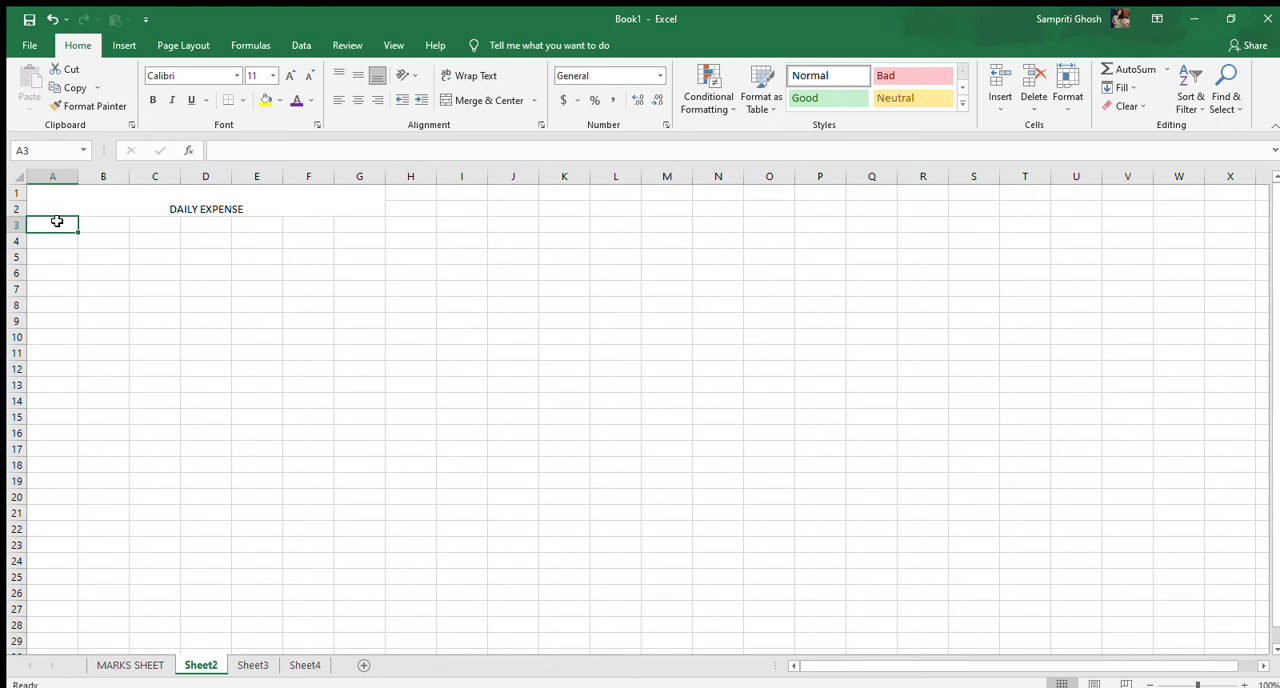
pyautogui.write('PRICW')
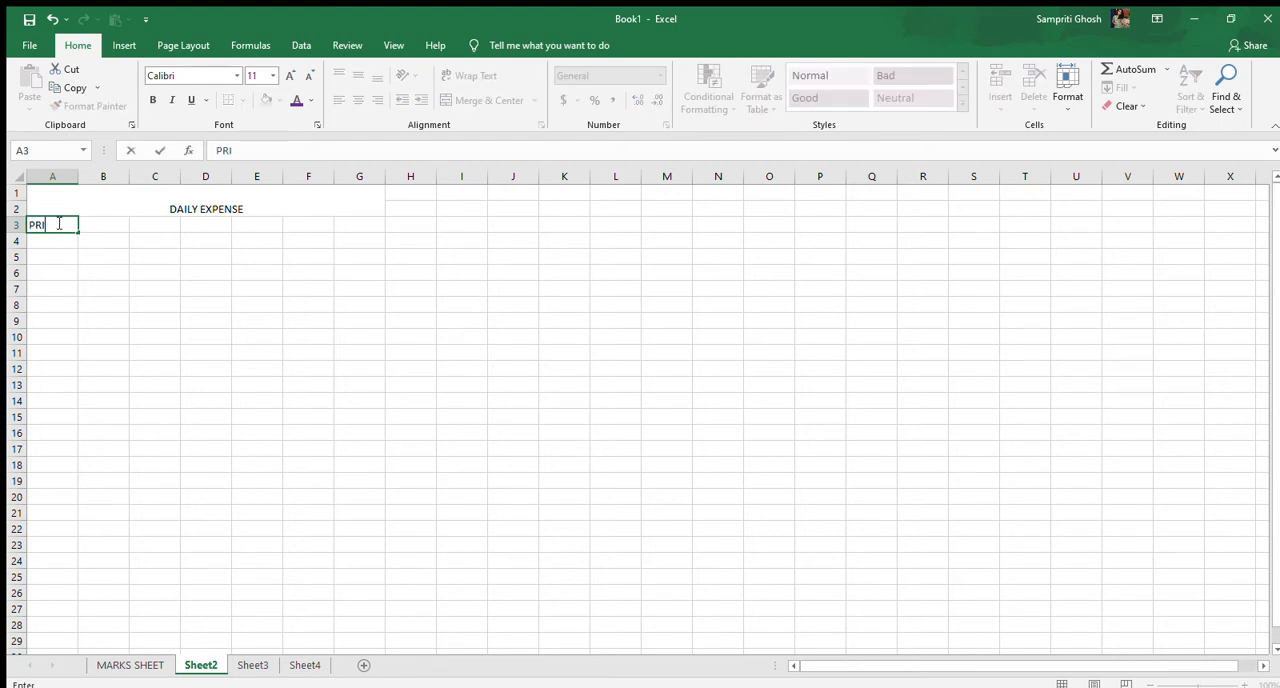
pyautogui.press('BackSpace')
pyautogui.write('W')
pyautogui.press('BackSpace')
pyautogui.press('BackSpace')
pyautogui.press('Tab')
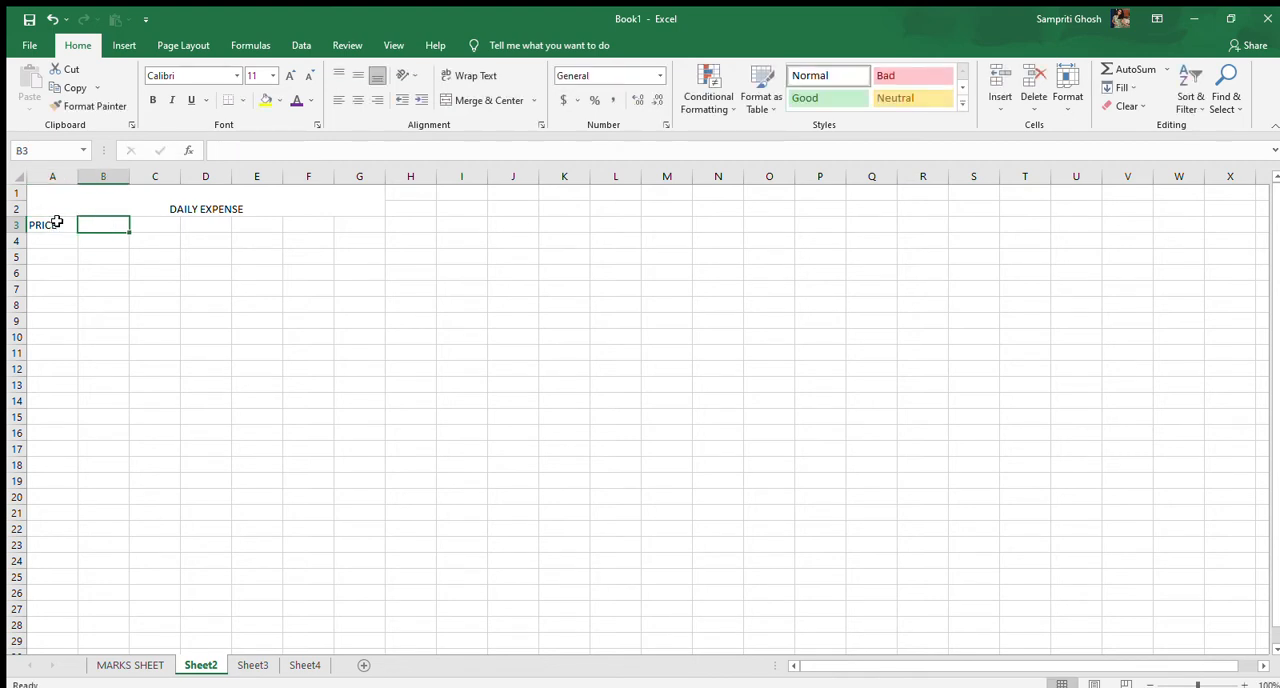
# Enter the headings ITEMS, QUANTITY, PLACE and DATE in cells B3 to E3
pyautogui.write('ITEMS')
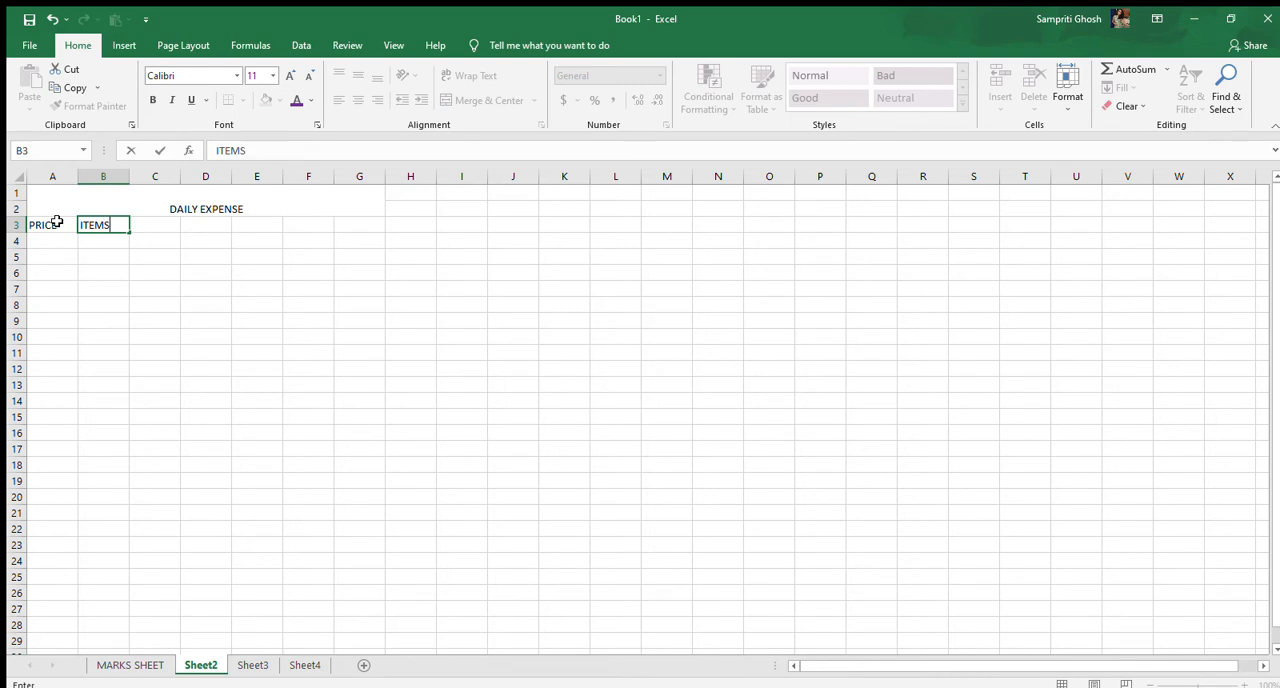
pyautogui.press('Tab')
pyautogui.write('QUA')
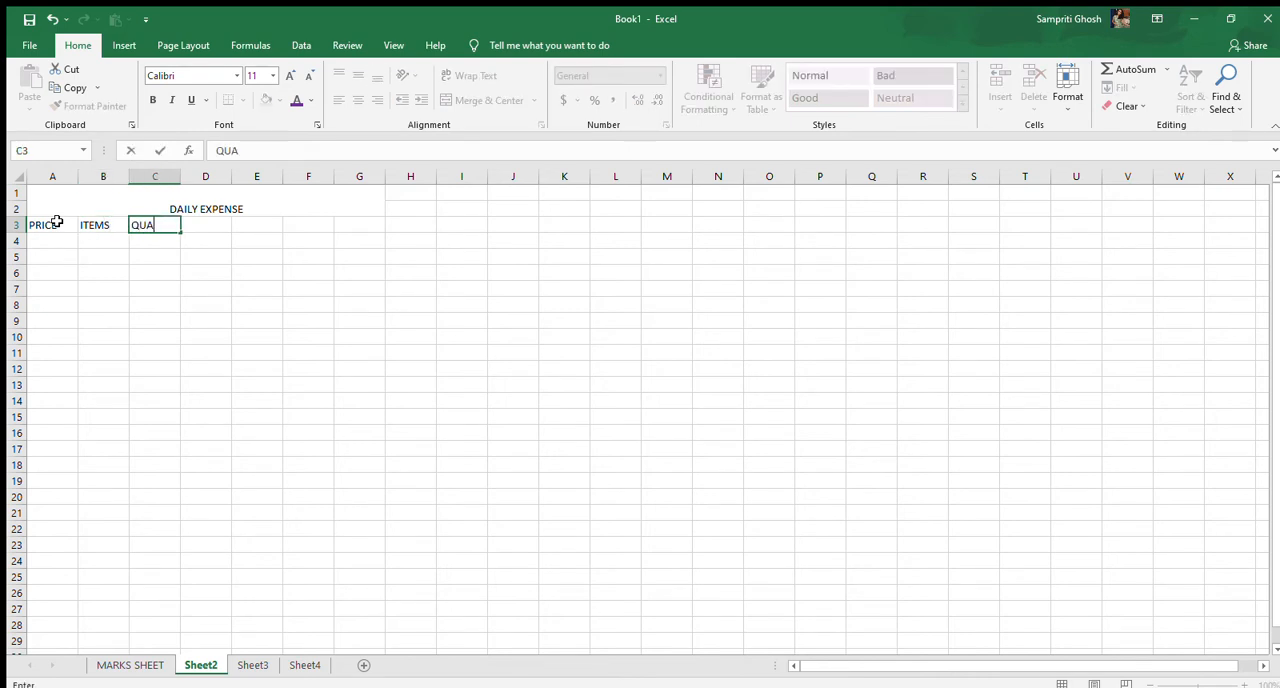
pyautogui.write('NTITY')
pyautogui.press('Tab')
pyautogui.write('PLACE')
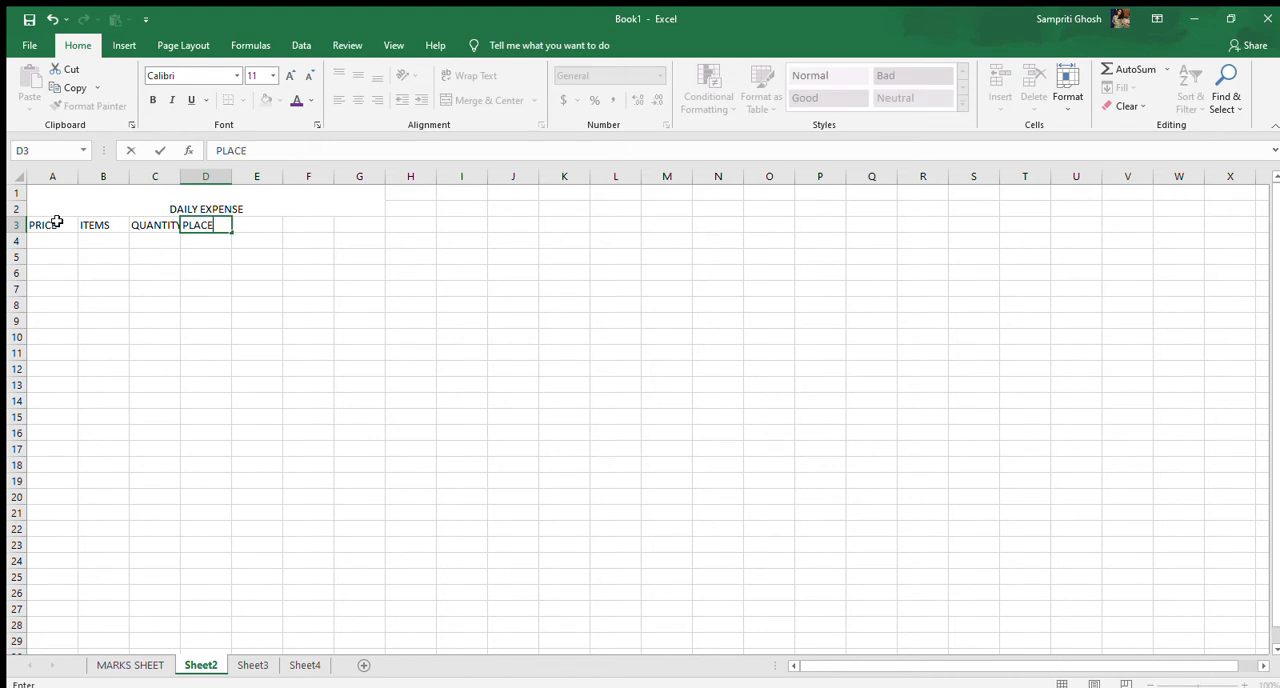
pyautogui.press('Tab')
pyautogui.write('D')
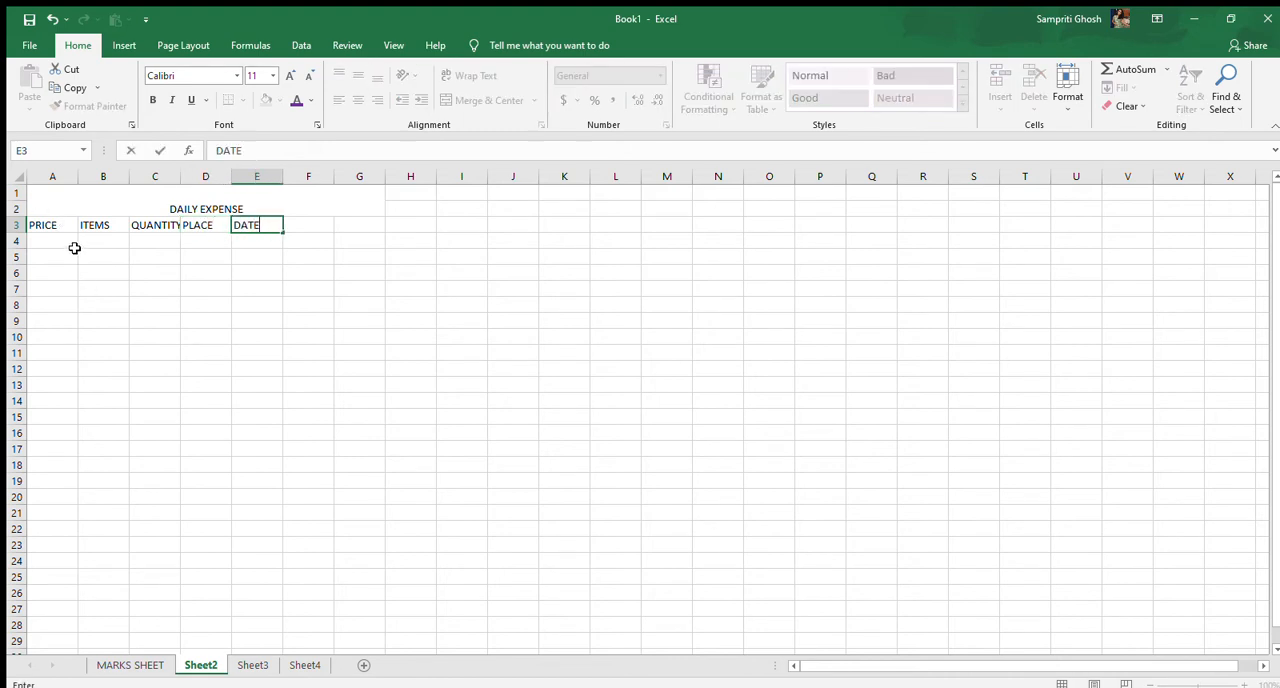
# Enter the first price, Rs. 10, in cell A4 under the PRICE heading
pyautogui.click(57, 250)
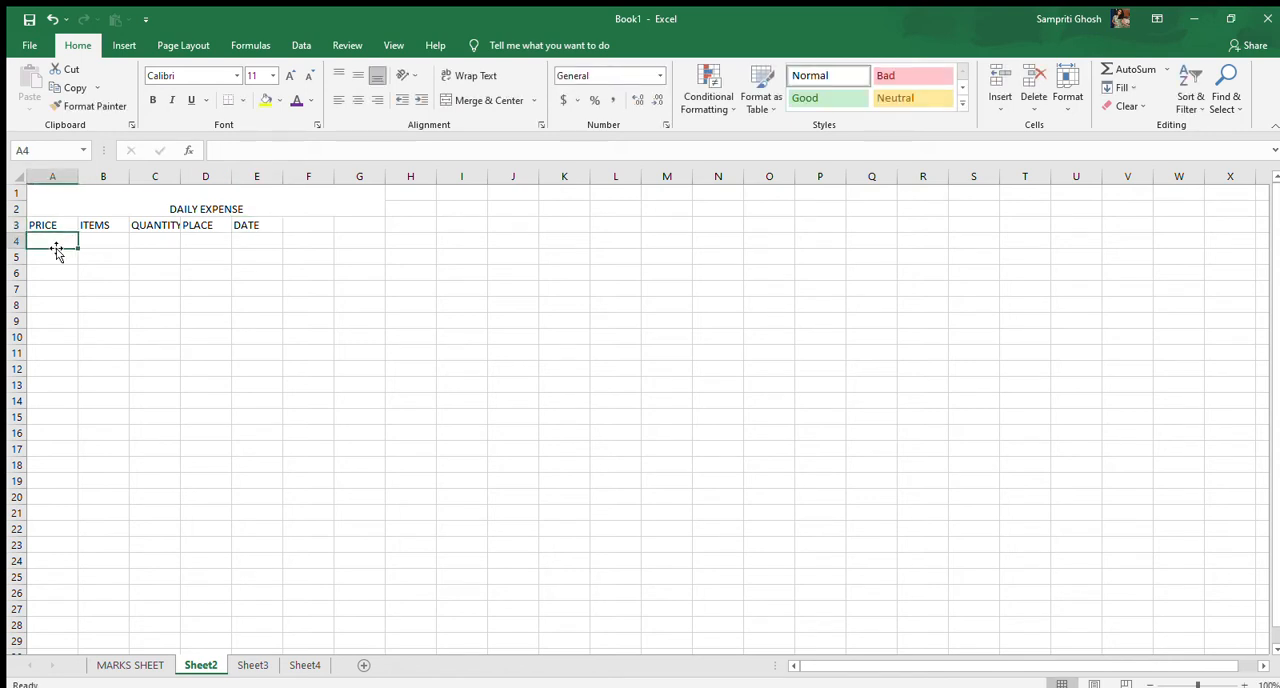
pyautogui.write('x')
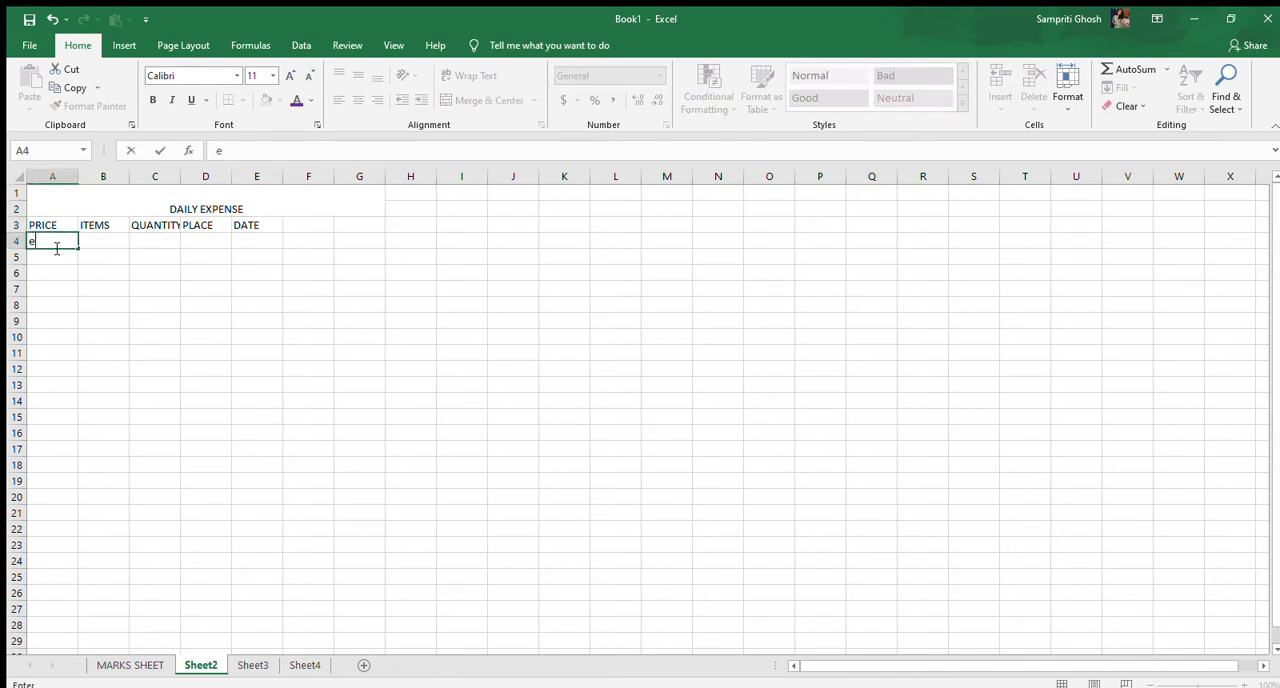
pyautogui.press('BackSpace')
pyautogui.write('Rs. 10')
# Enter Chips as the first item in cell B4
pyautogui.click(89, 239)
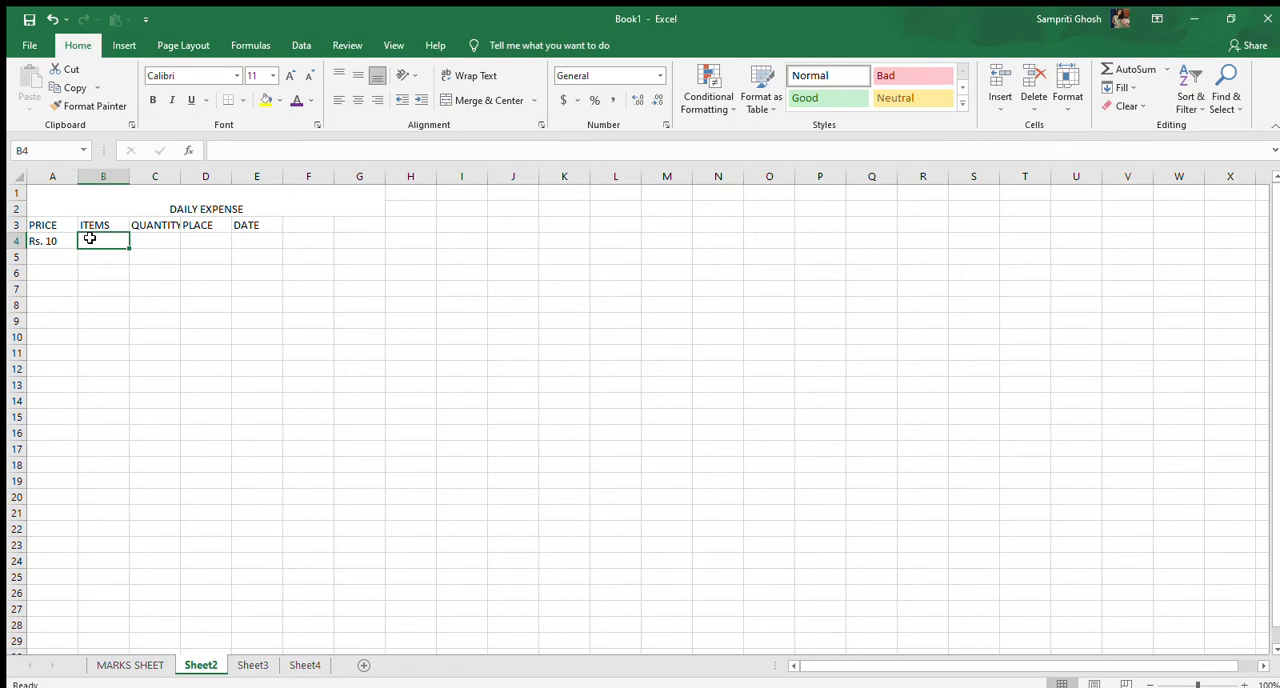
pyautogui.write('Cgips')
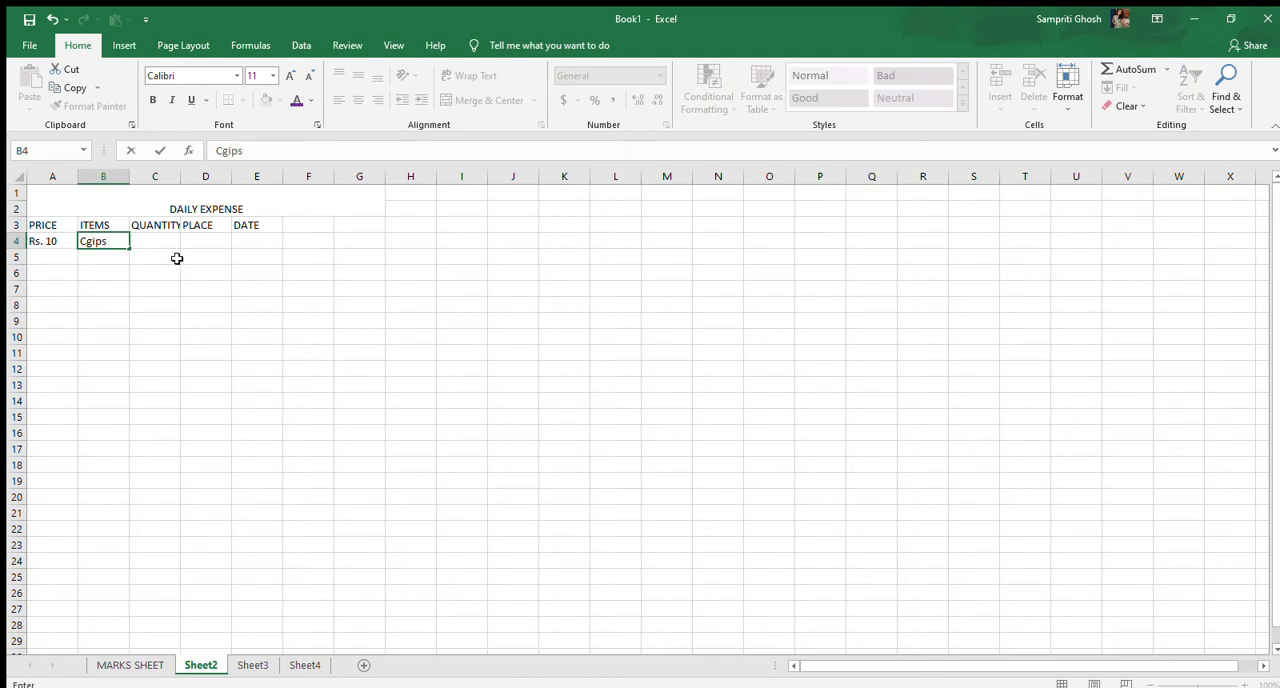
pyautogui.press('BackSpace')
pyautogui.press('BackSpace')
pyautogui.press('BackSpace')
pyautogui.press('BackSpace')
pyautogui.write('hips')
# Widen column C slightly so the QUANTITY heading fits, and enter the quantity 1 in cell C4
pyautogui.click(158, 241)
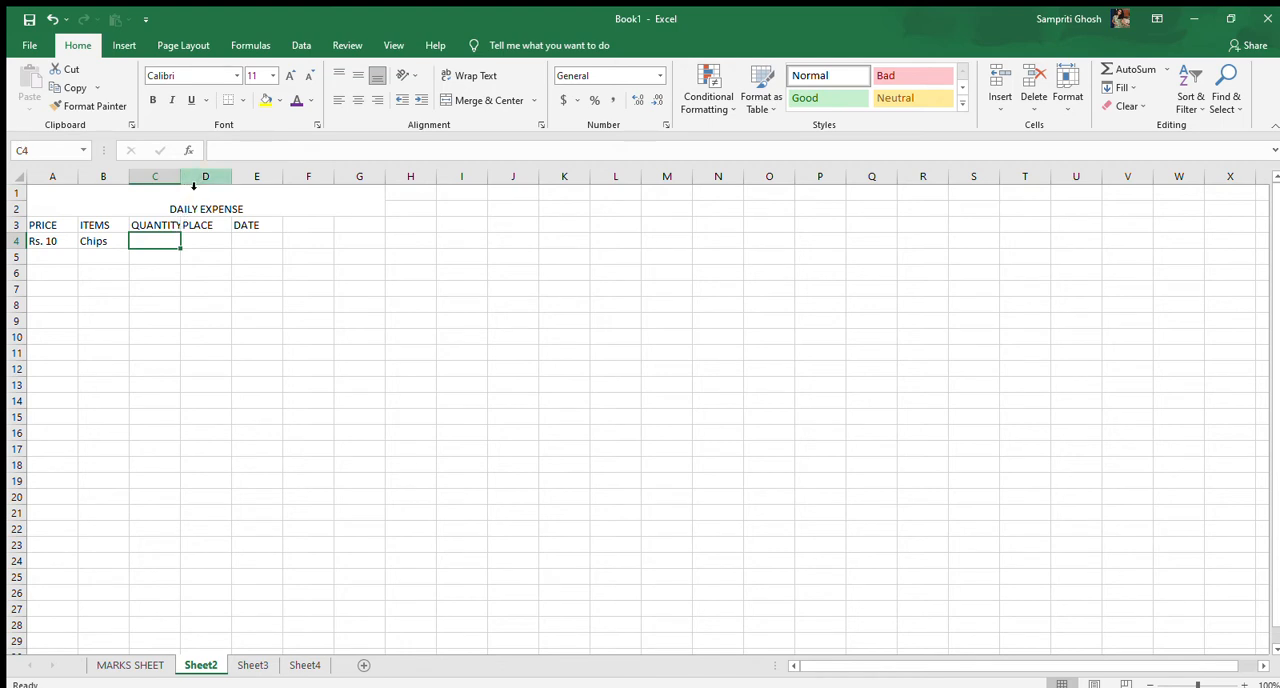
pyautogui.moveTo(181, 178); pyautogui.dragTo(189, 178)
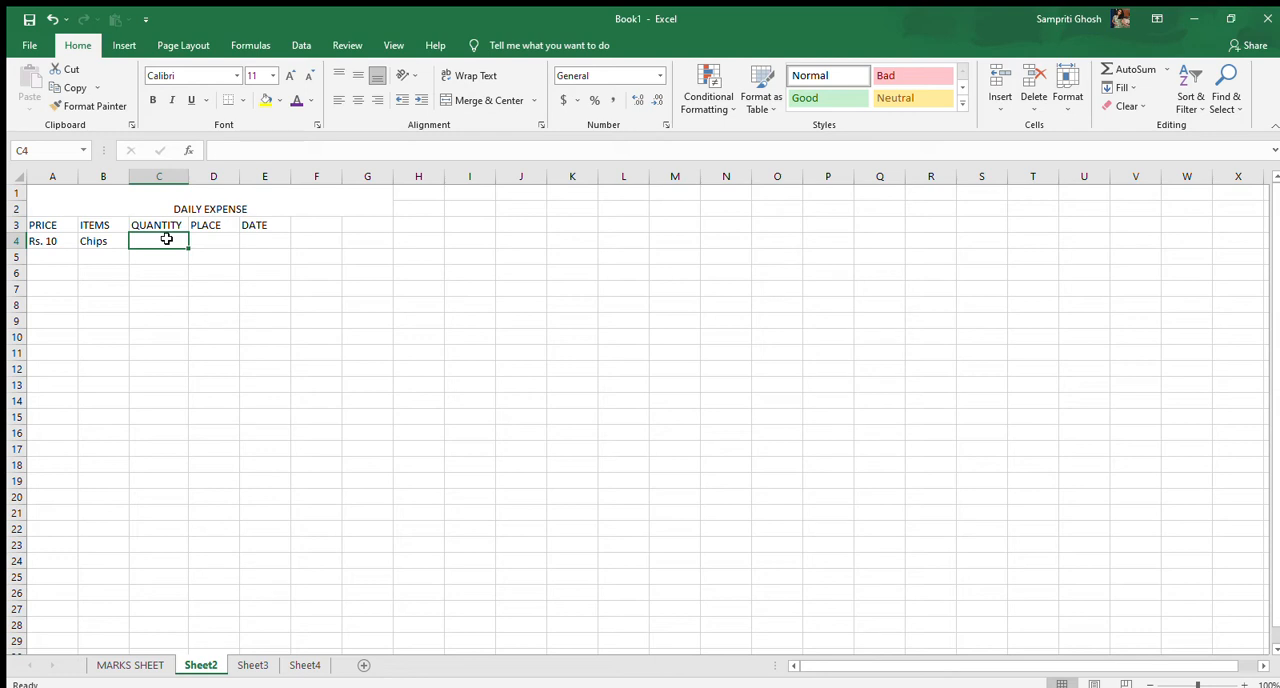
pyautogui.write("'1")
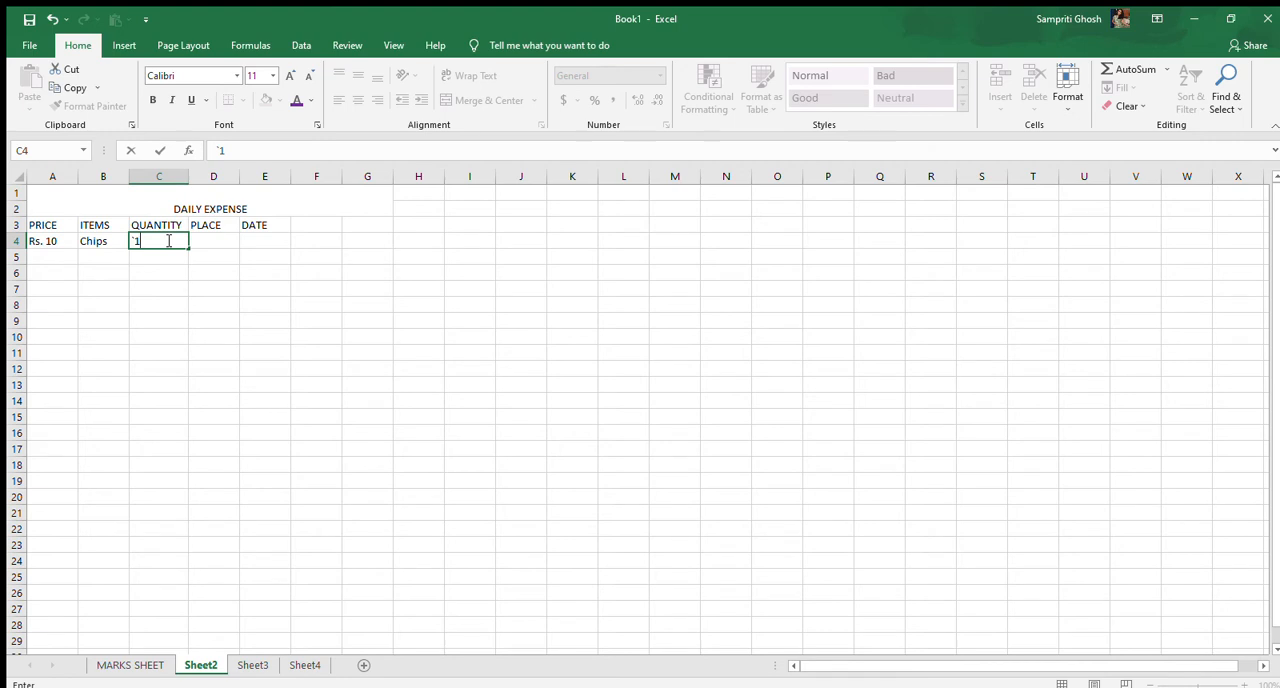
pyautogui.press('BackSpace')
pyautogui.press('BackSpace')
pyautogui.write('1')
pyautogui.press('Tab')
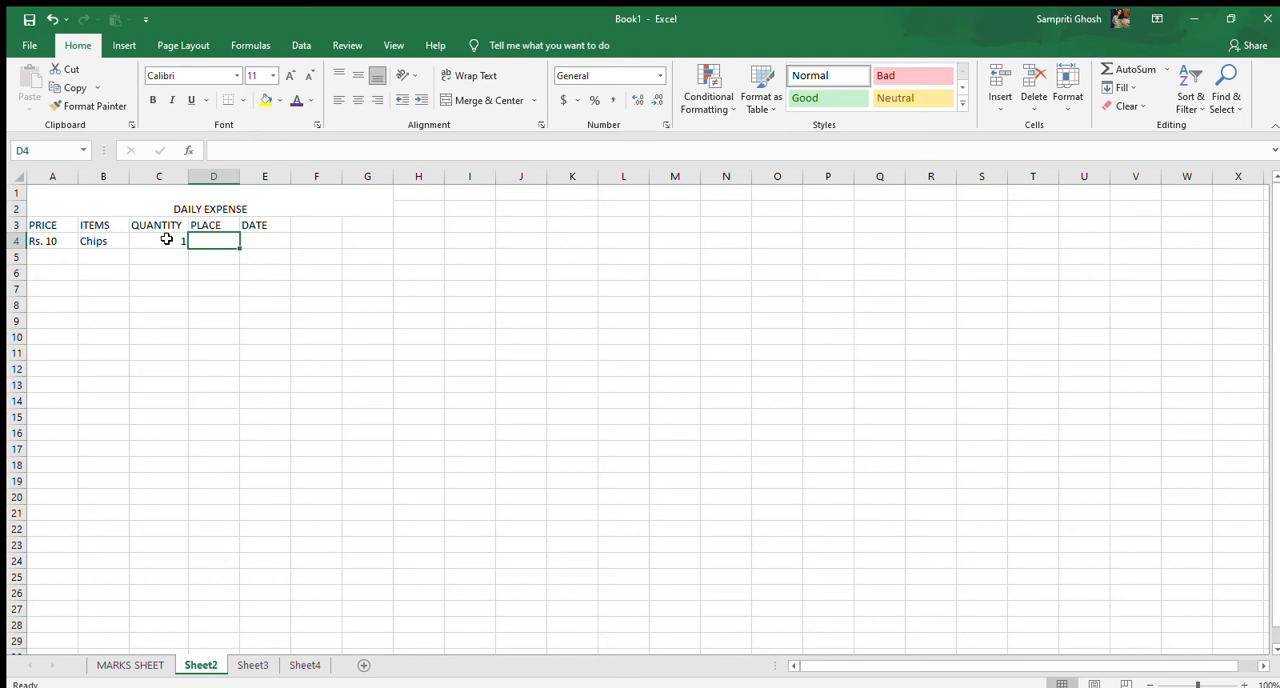
# Enter KOLKATA as the place in cell D4
pyautogui.write('k')
pyautogui.press('BackSpace')
pyautogui.press('Tab')
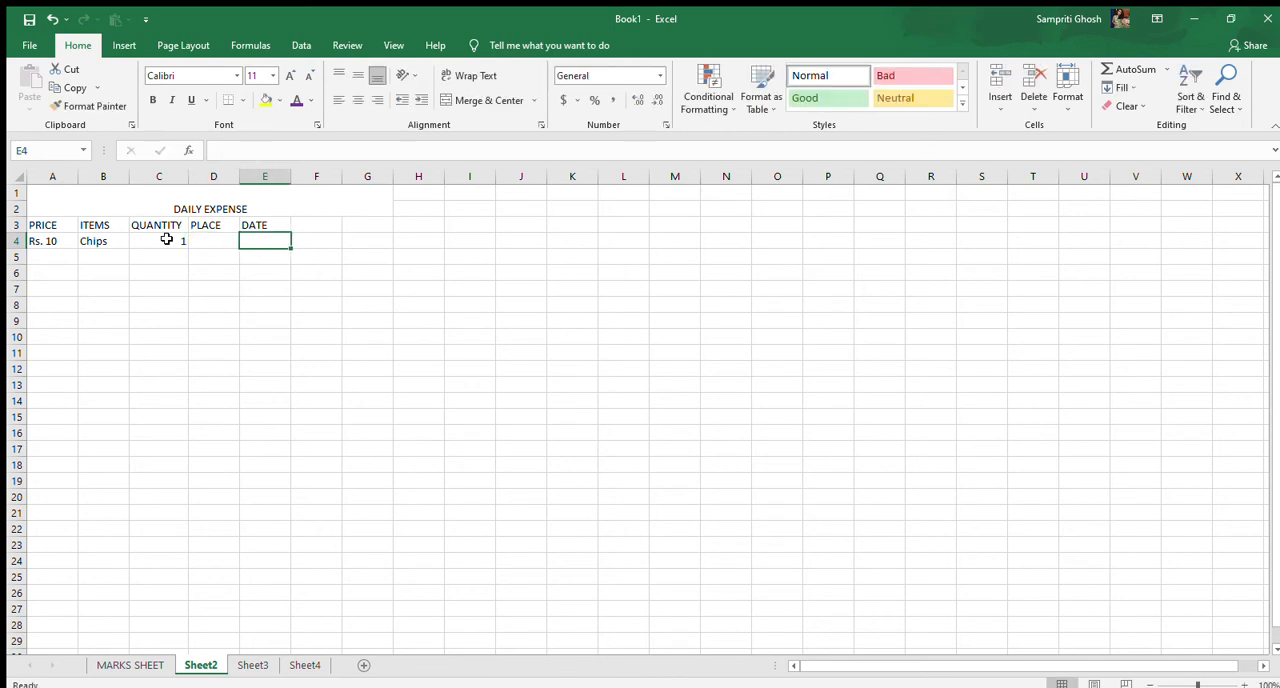
pyautogui.write('K')
pyautogui.press('BackSpace')
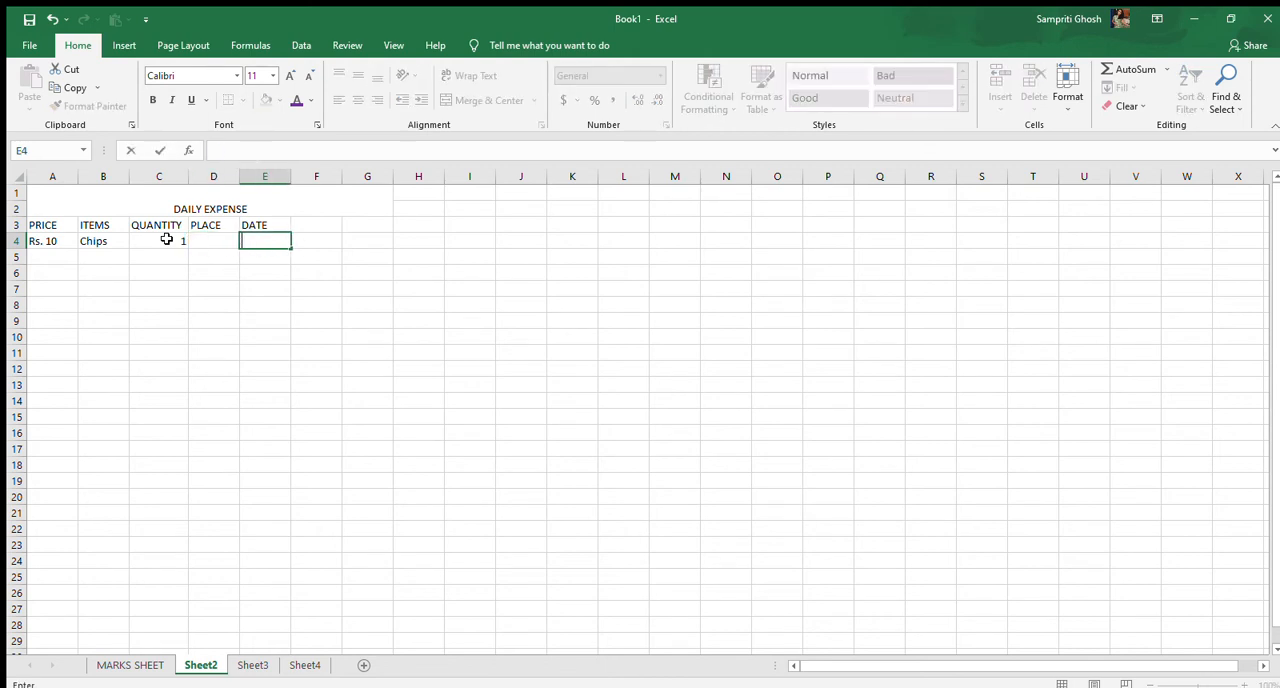
pyautogui.press('Left')
pyautogui.write('k')
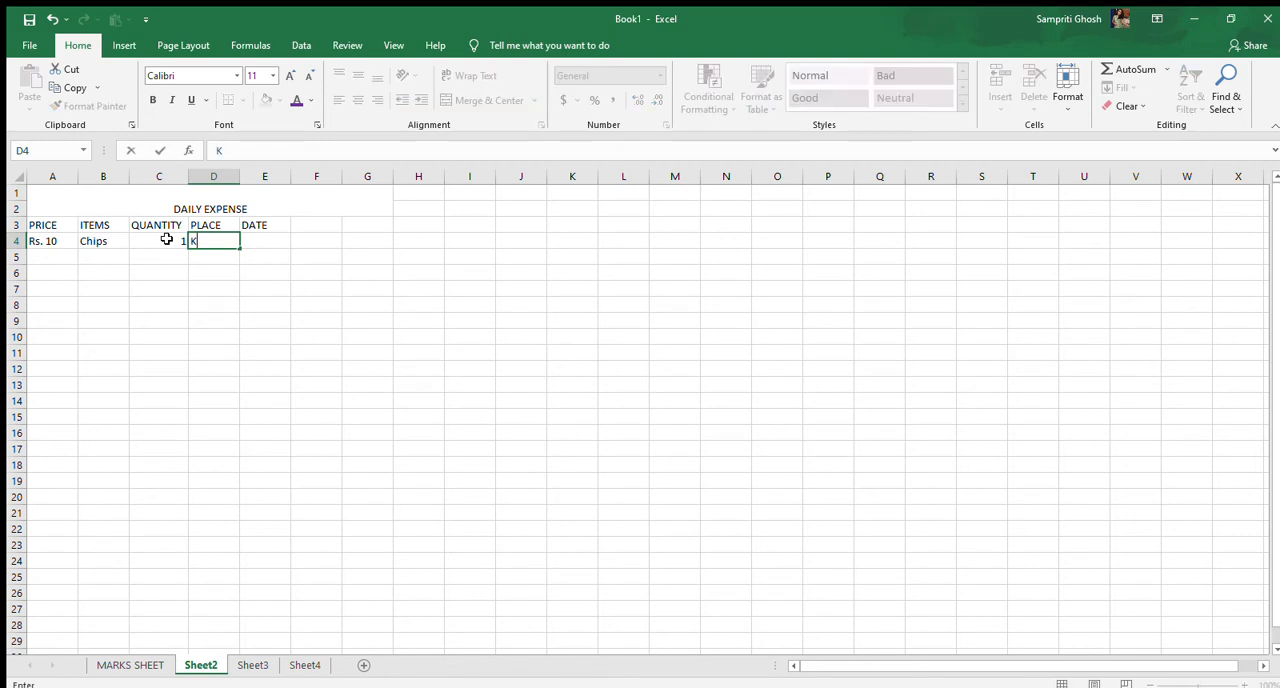
pyautogui.press('BackSpace')
pyautogui.write('KOLKATA')
# Enter the date 16/5/2021 in cell E4 under the DATE heading
pyautogui.click(268, 242)
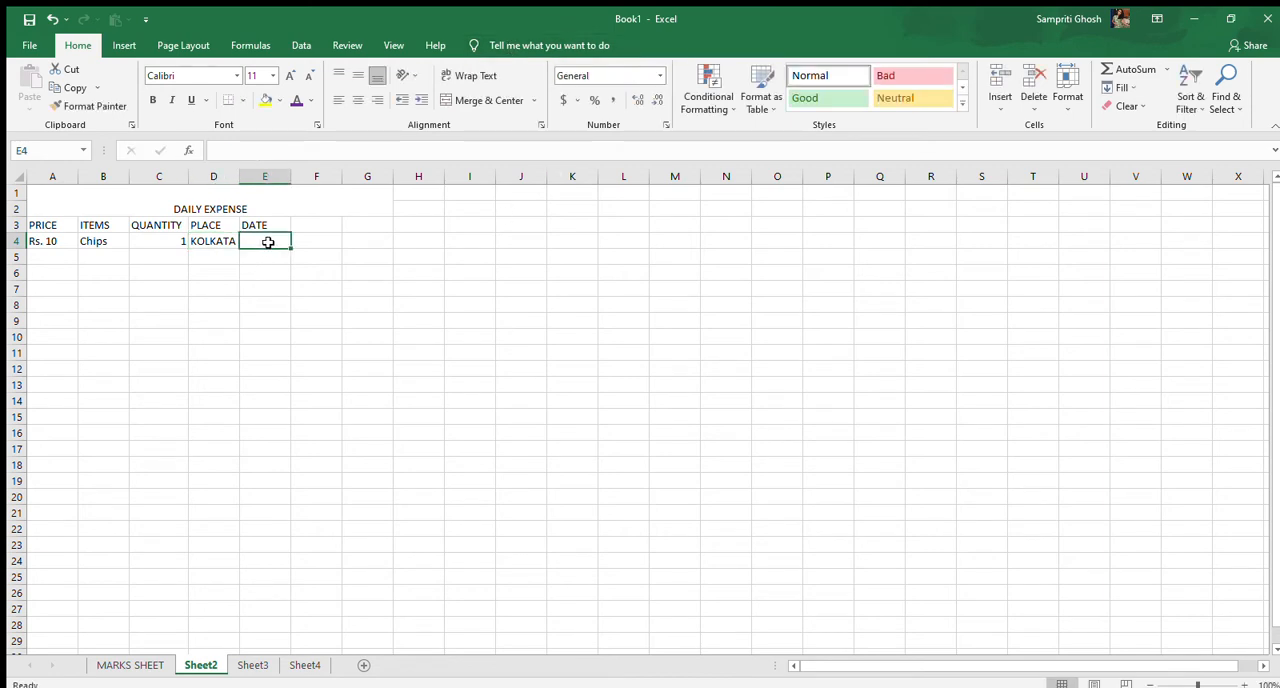
pyautogui.write('16')
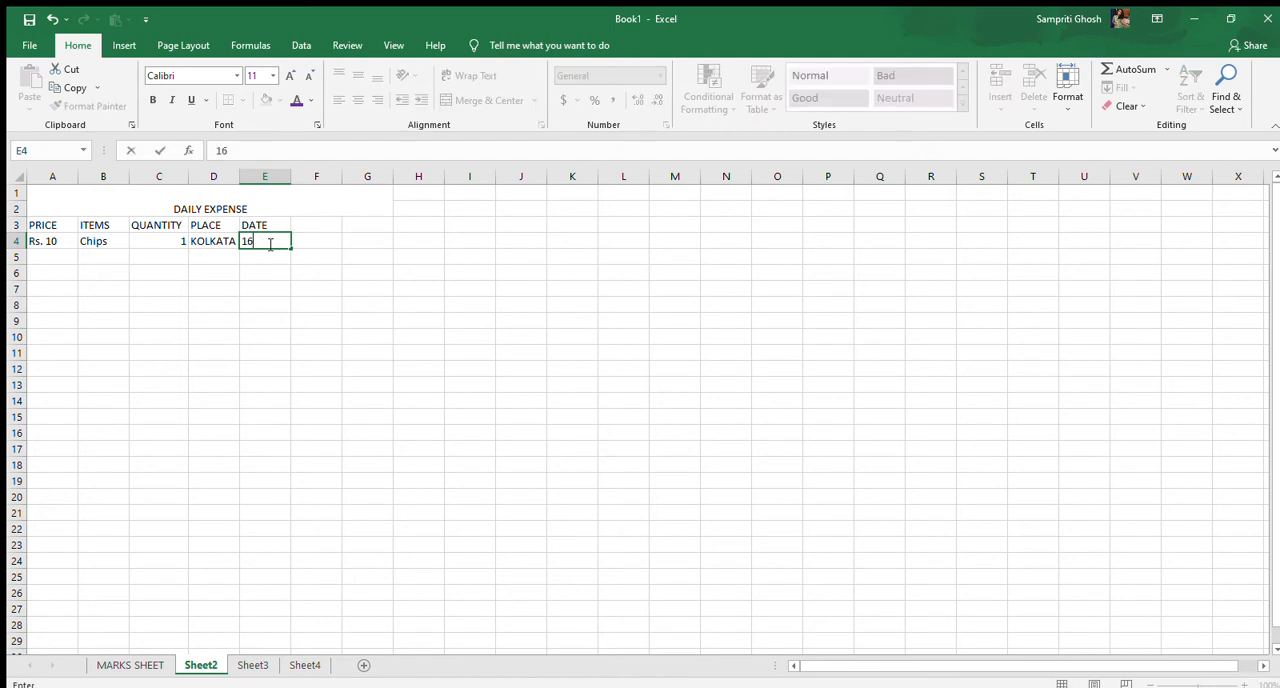
pyautogui.write('/5/2021')
# Autofill the price series from cell A4 down to A12, increasing from Rs. 10 to Rs. 18
pyautogui.click(58, 242)
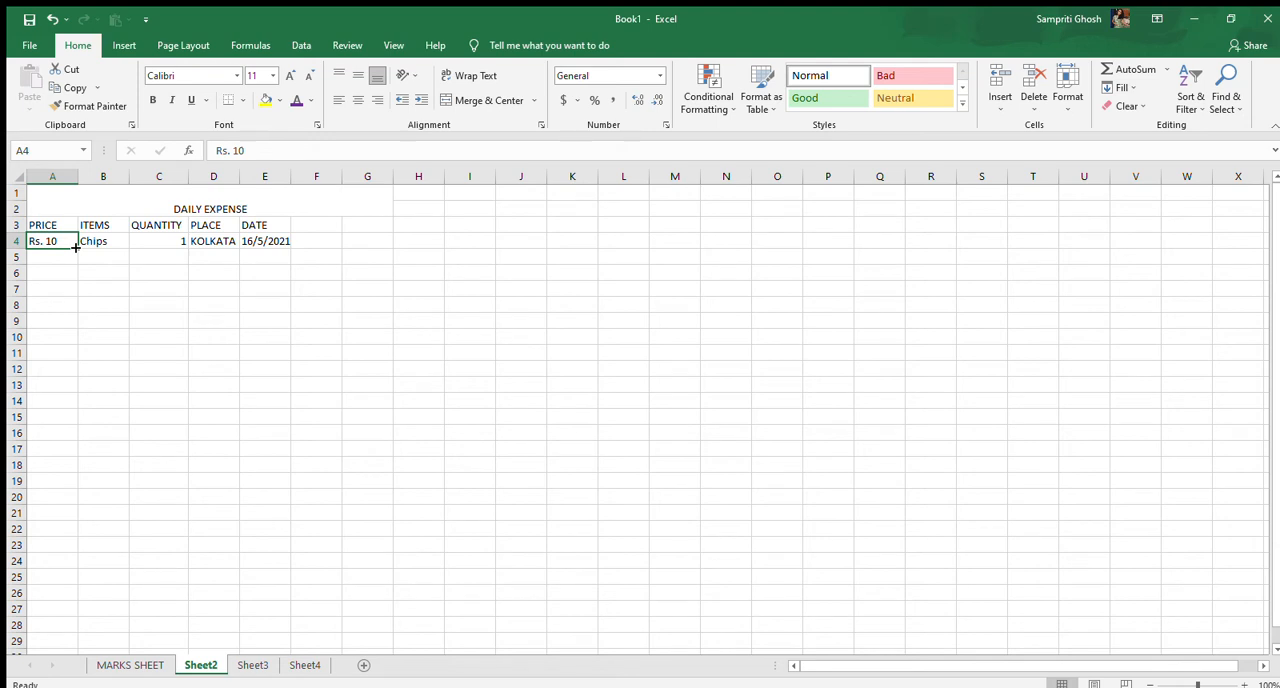
pyautogui.moveTo(75, 247); pyautogui.dragTo(82, 371)
pyautogui.click(95, 372)
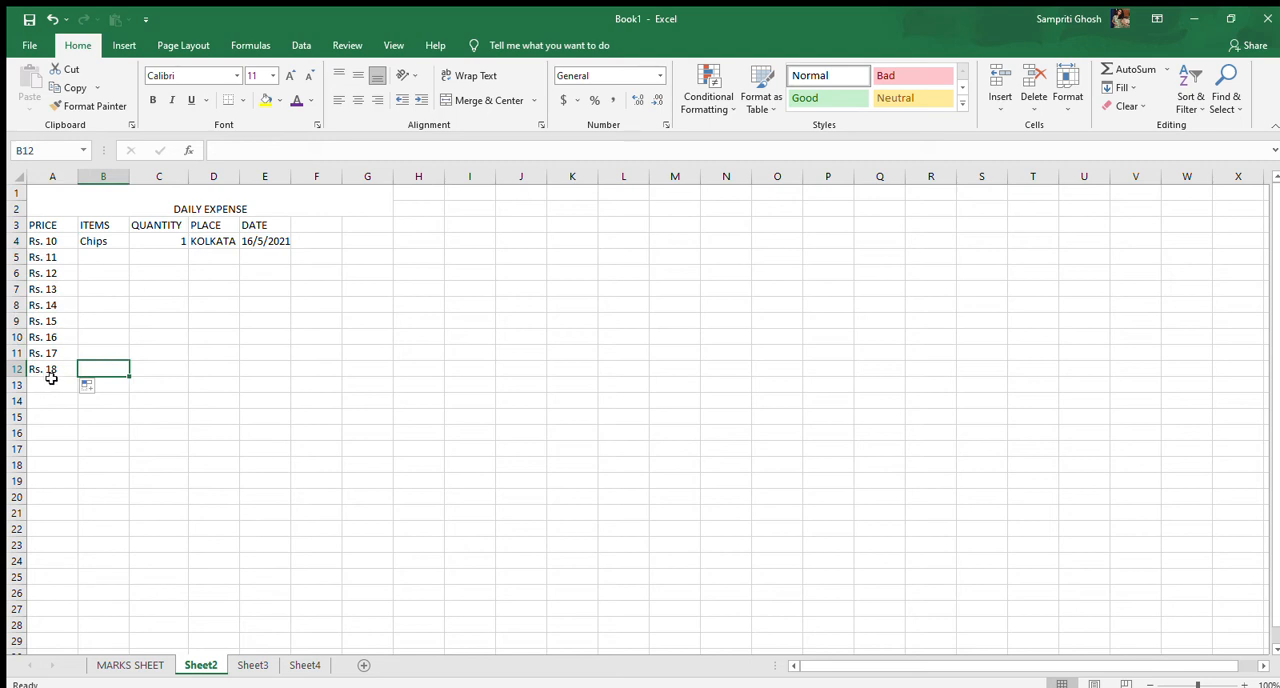
# Copy the Chips entry from cell B4 down through B12 with autofill
pyautogui.click(110, 245)
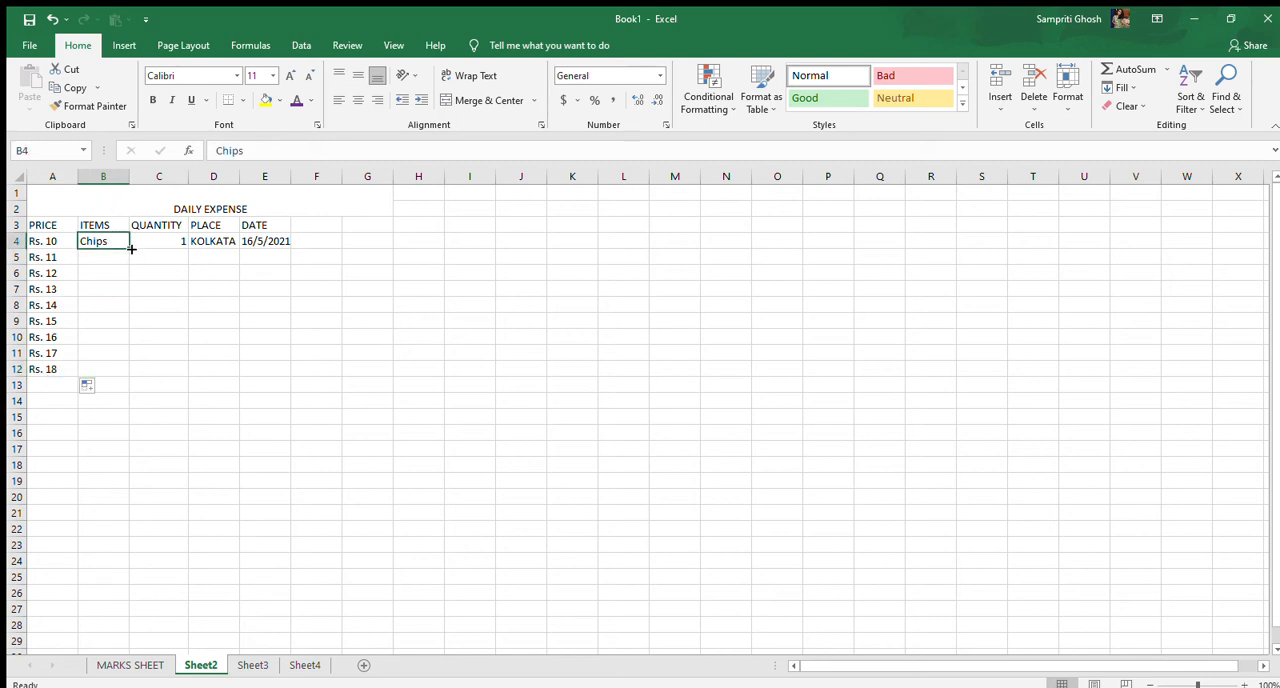
pyautogui.moveTo(130, 248); pyautogui.dragTo(130, 371)
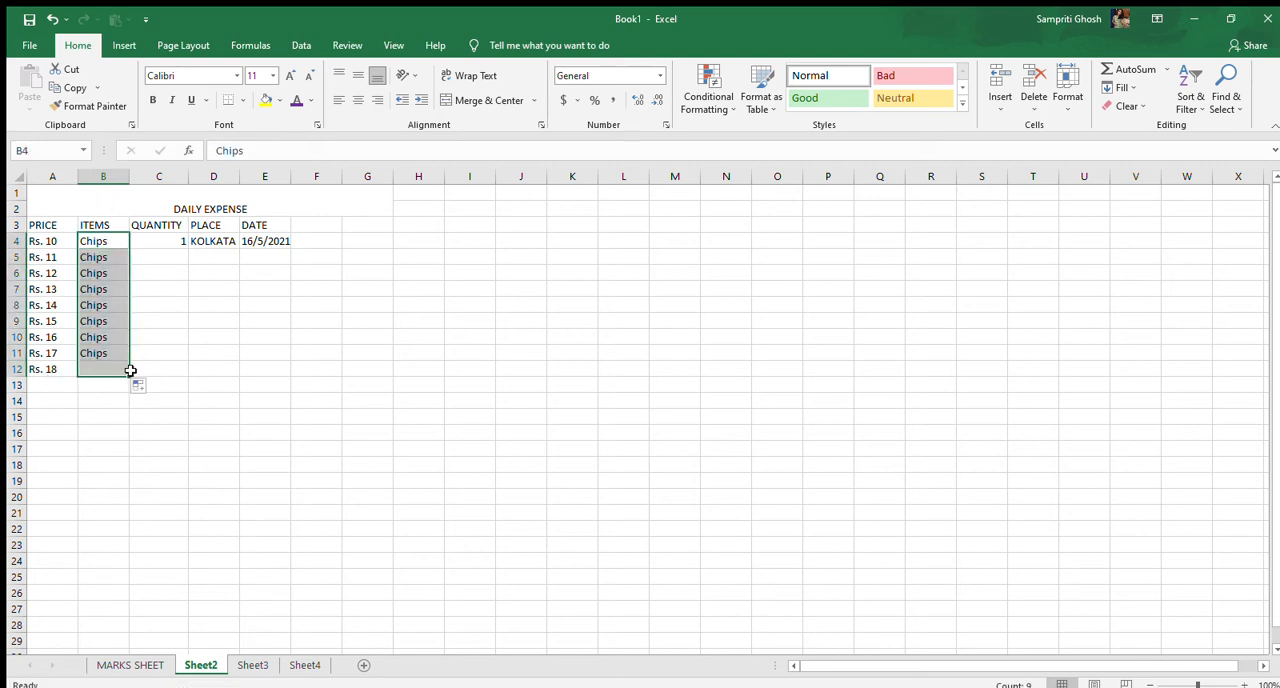
pyautogui.click(160, 340)
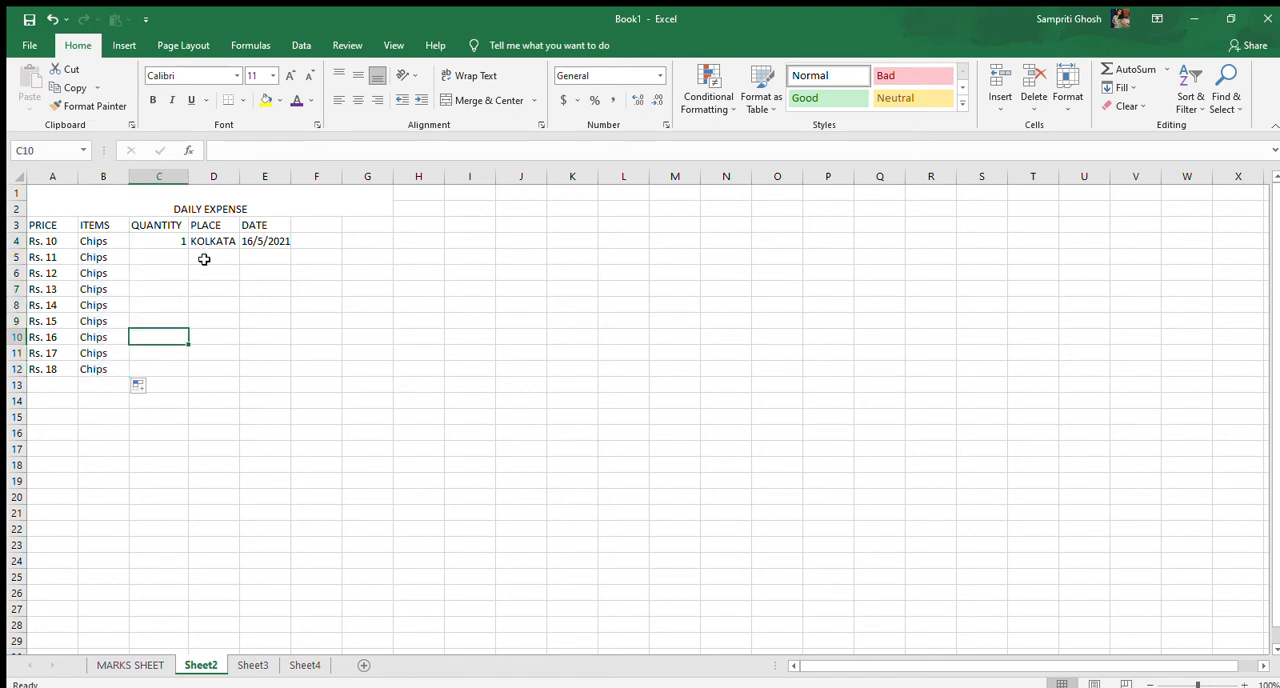
# Fill the quantity 1 from cell C4 down through C12
pyautogui.click(181, 240)
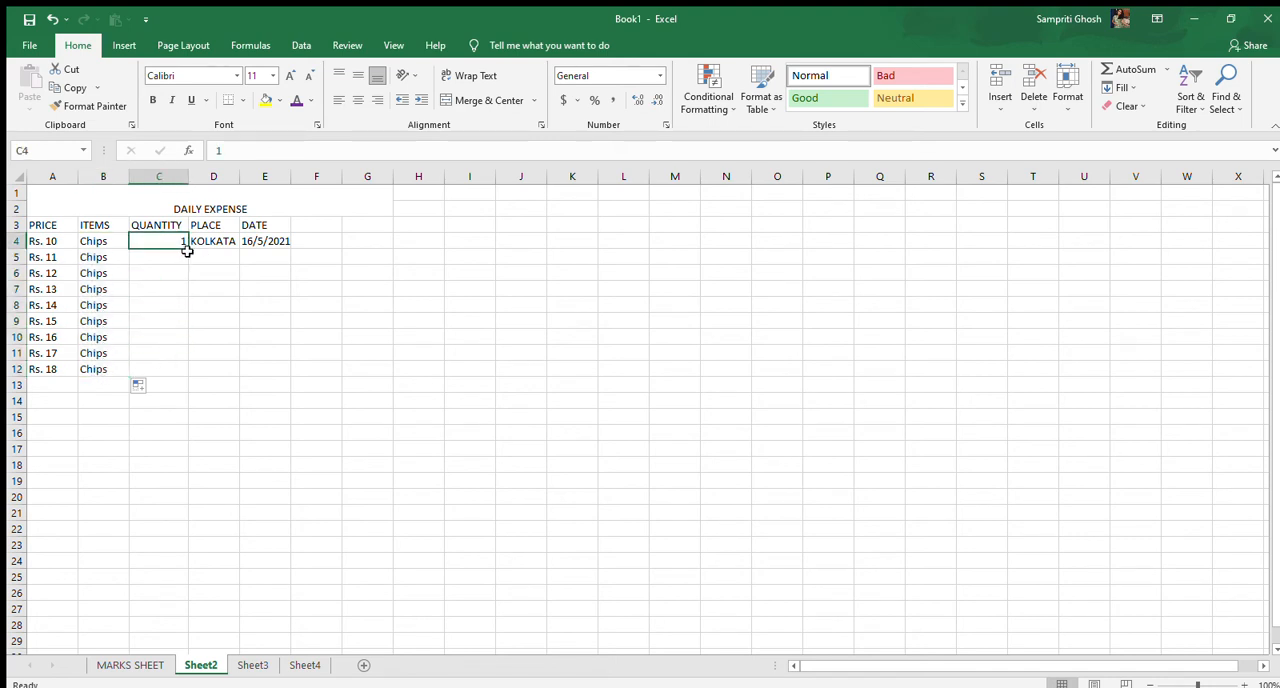
pyautogui.click(188, 249)
pyautogui.moveTo(186, 249); pyautogui.dragTo(190, 372)
# Autofill KOLKATA from D4 down to D12 and the date series from E4 down to E11
pyautogui.click(210, 253)
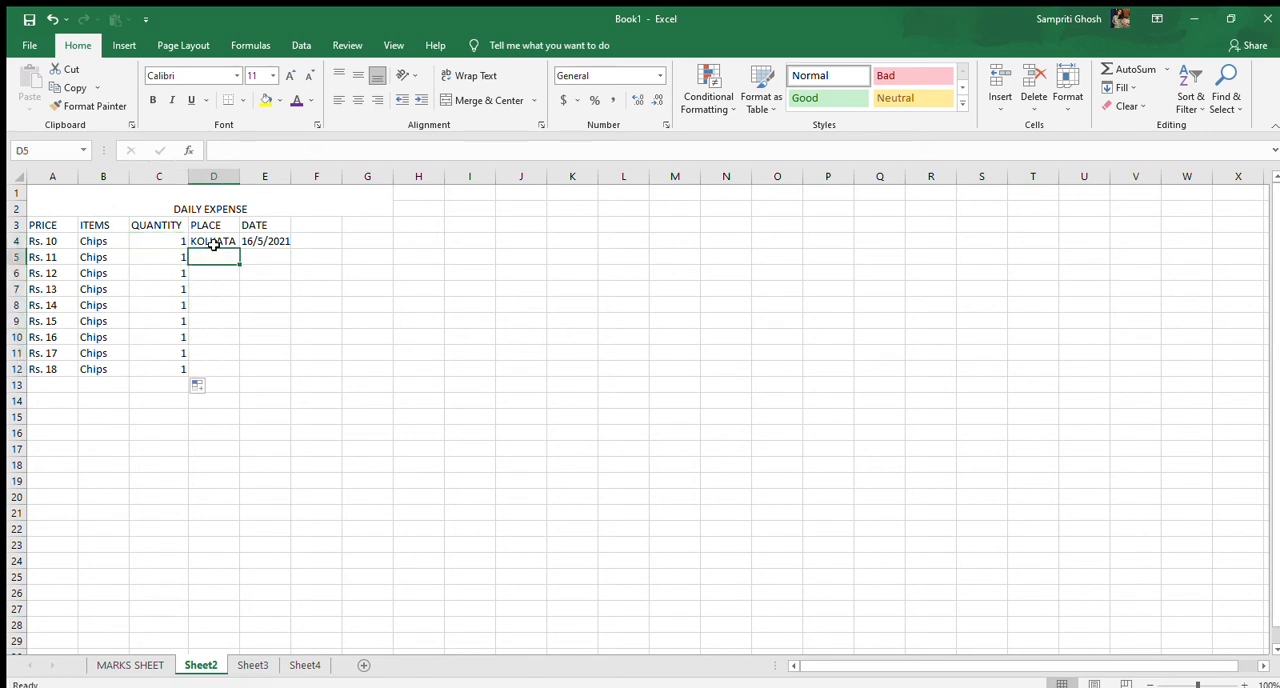
pyautogui.click(210, 244)
pyautogui.moveTo(238, 249); pyautogui.dragTo(296, 358)
pyautogui.click(352, 334)
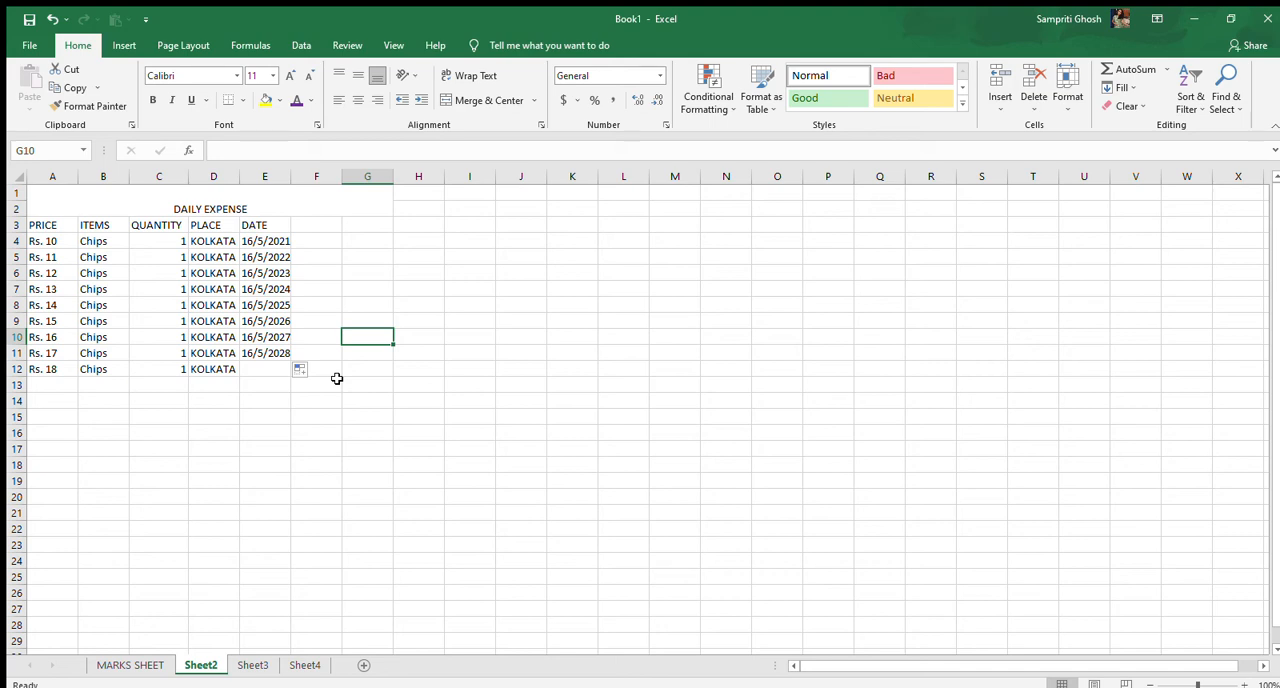
# Rename the Sheet2 worksheet as daily expense
pyautogui.click(193, 664)
pyautogui.click(262, 510)
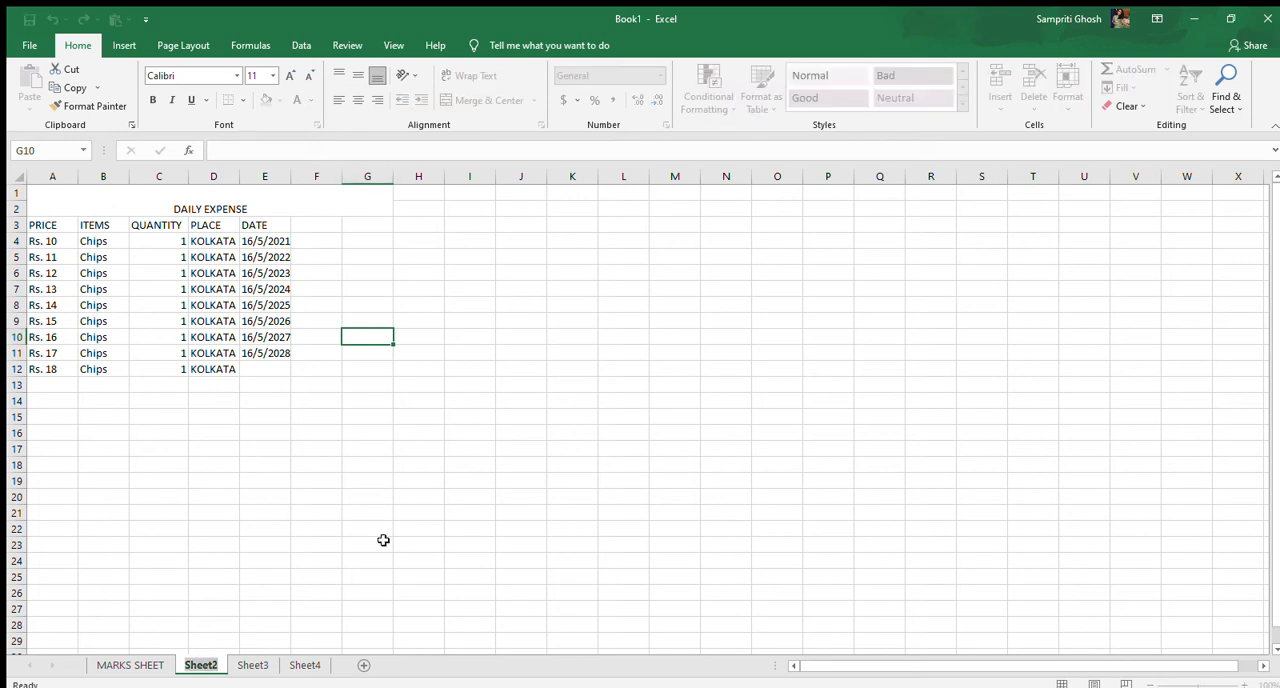
pyautogui.press('BackSpace')
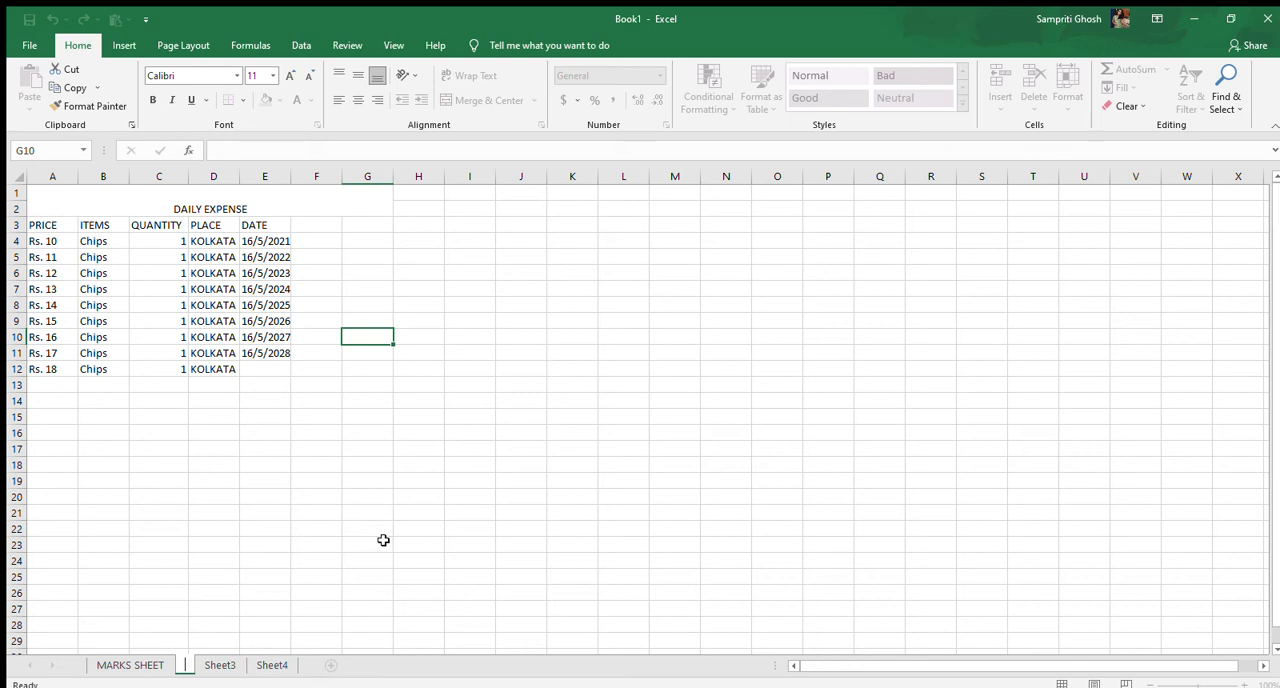
pyautogui.write('d')
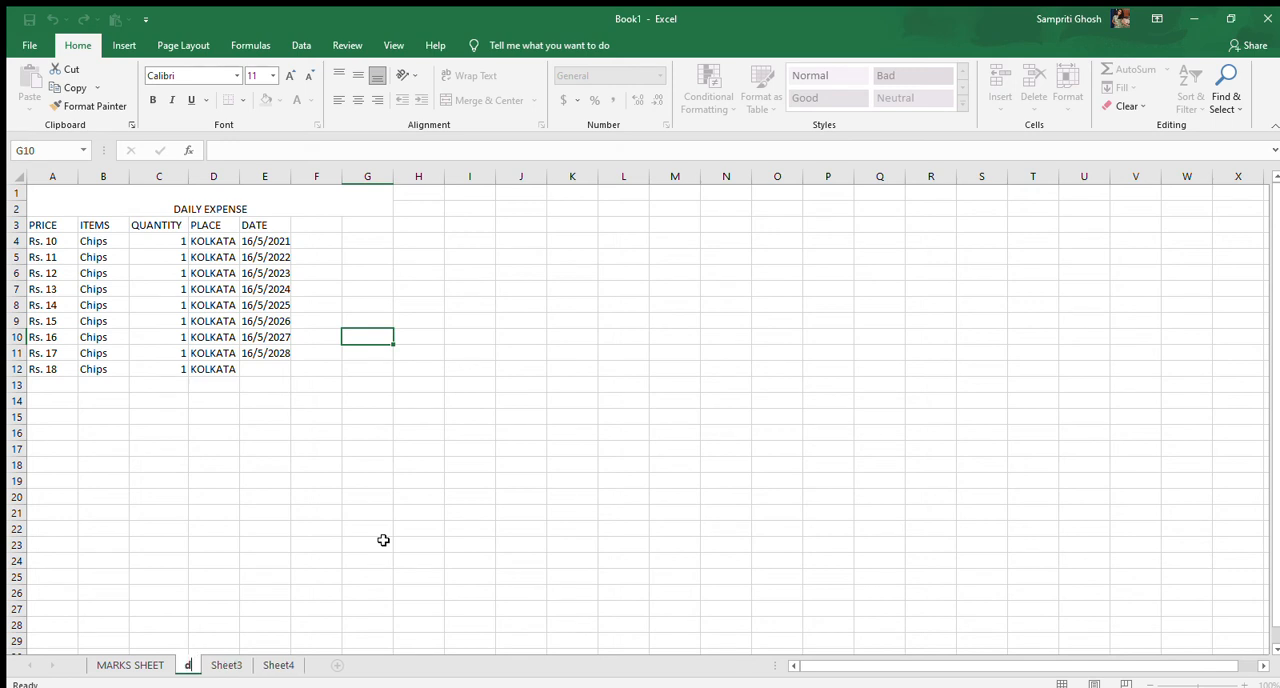
pyautogui.write('aily e')
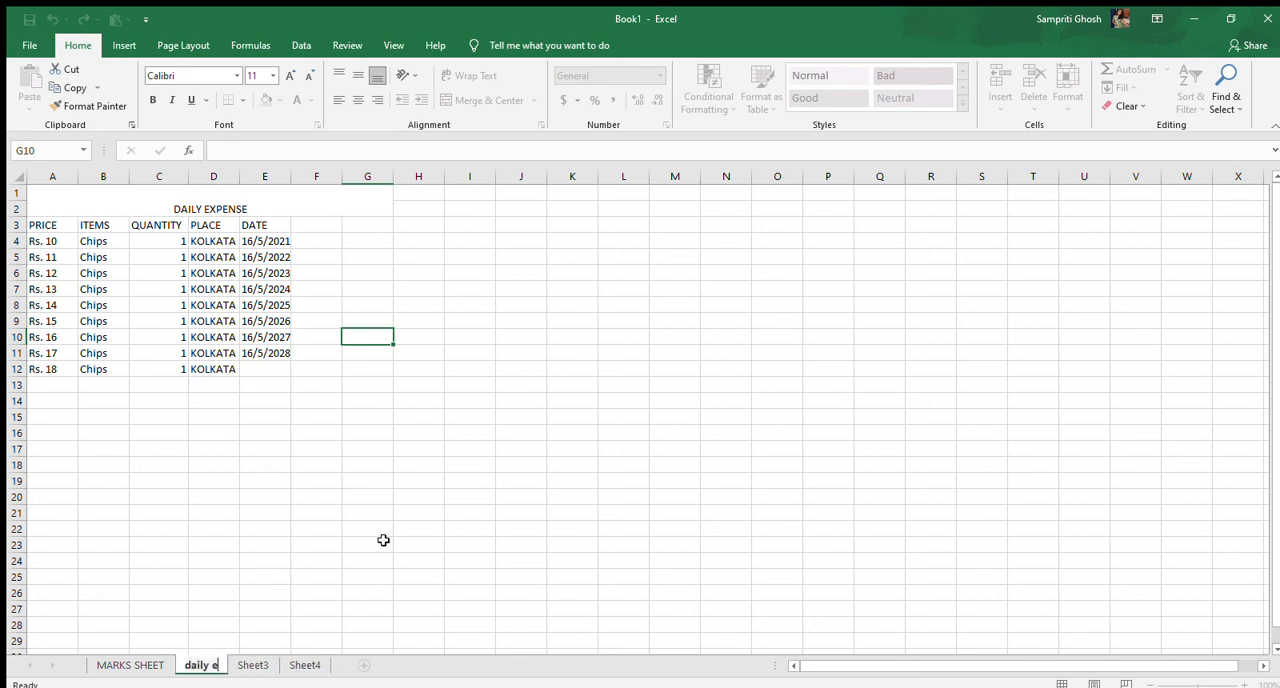
pyautogui.write('xpense')
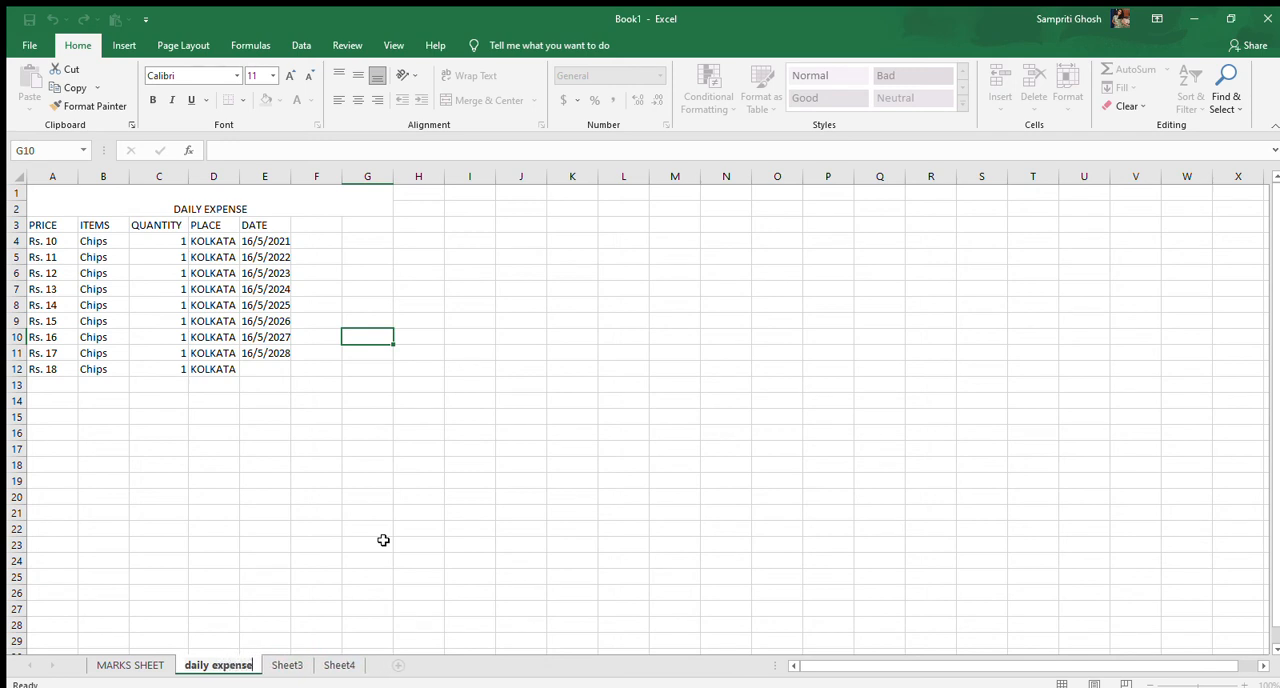
pyautogui.press('Return')
pyautogui.write("'")
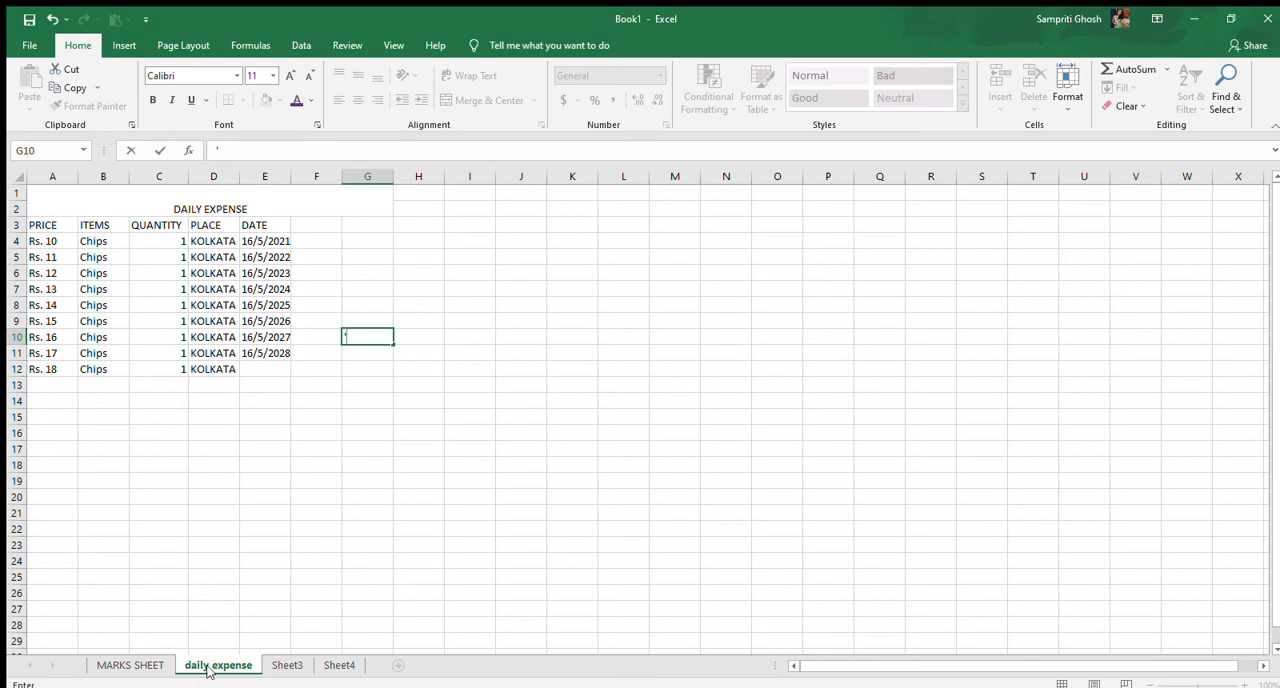
# Make the DAILY EXPENSE title text in merged cell A1 bold
pyautogui.click(266, 209)
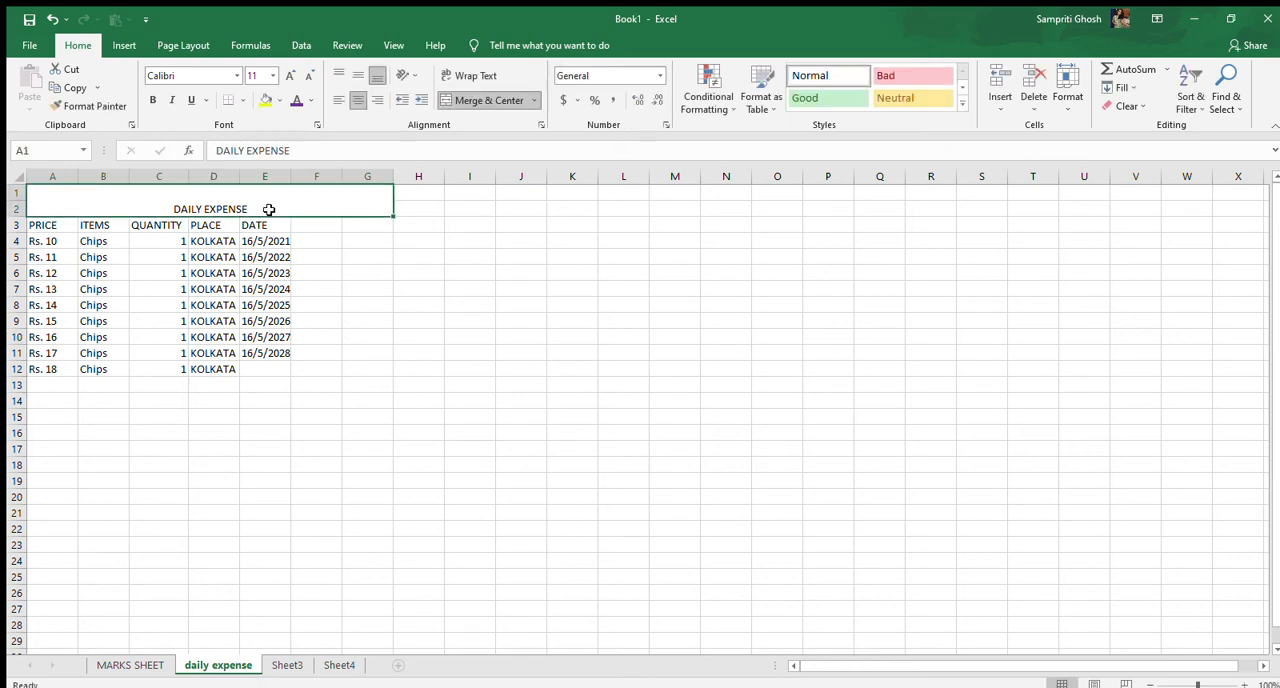
pyautogui.doubleClick(183, 209)
pyautogui.doubleClick(184, 208)
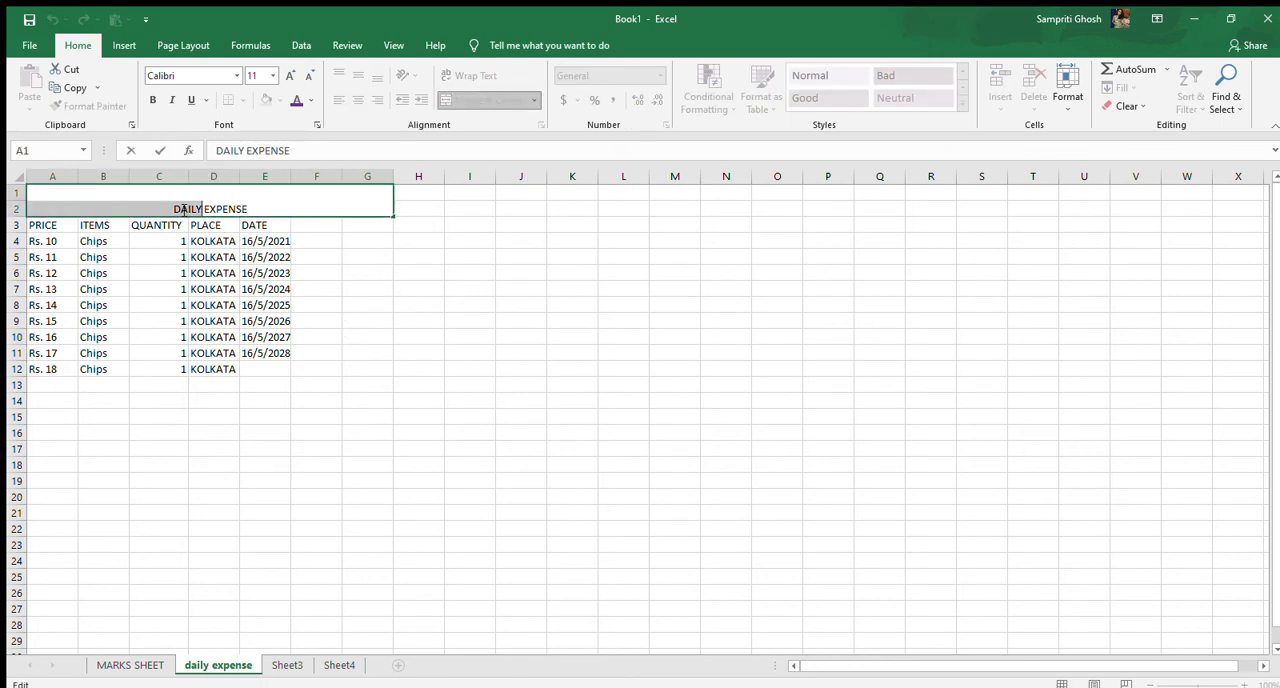
pyautogui.click(184, 208)
pyautogui.moveTo(175, 209); pyautogui.dragTo(257, 205)
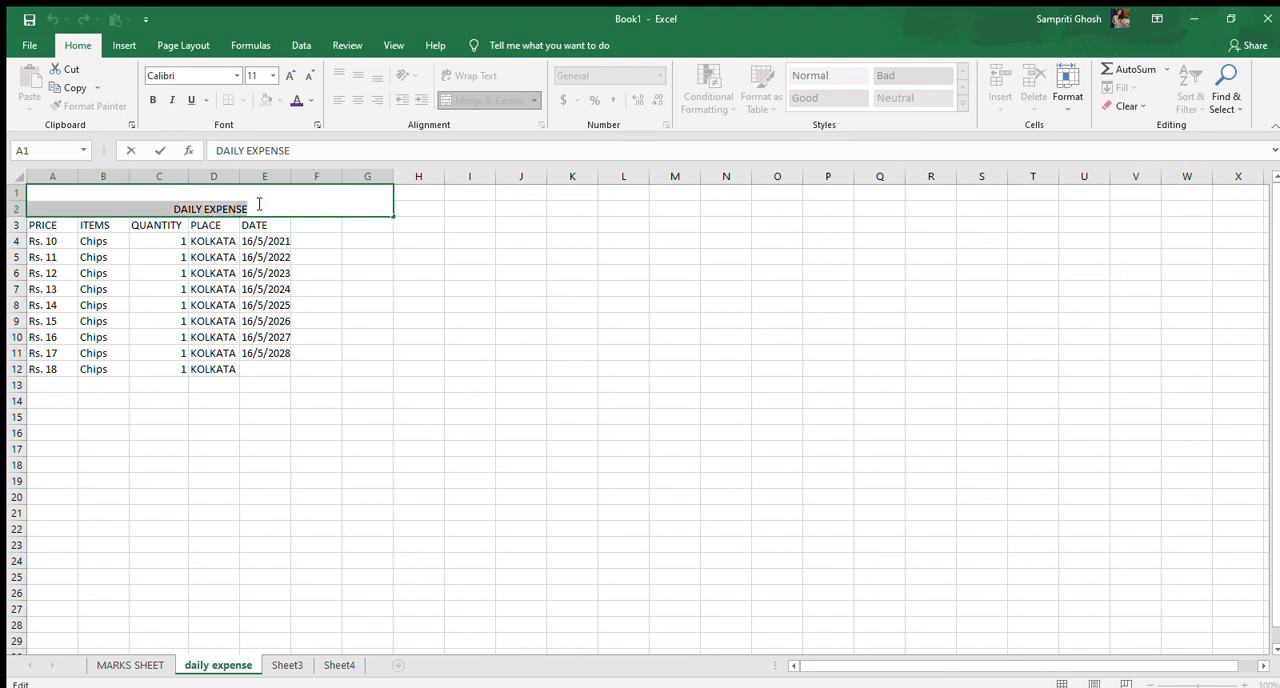
pyautogui.click(153, 101)
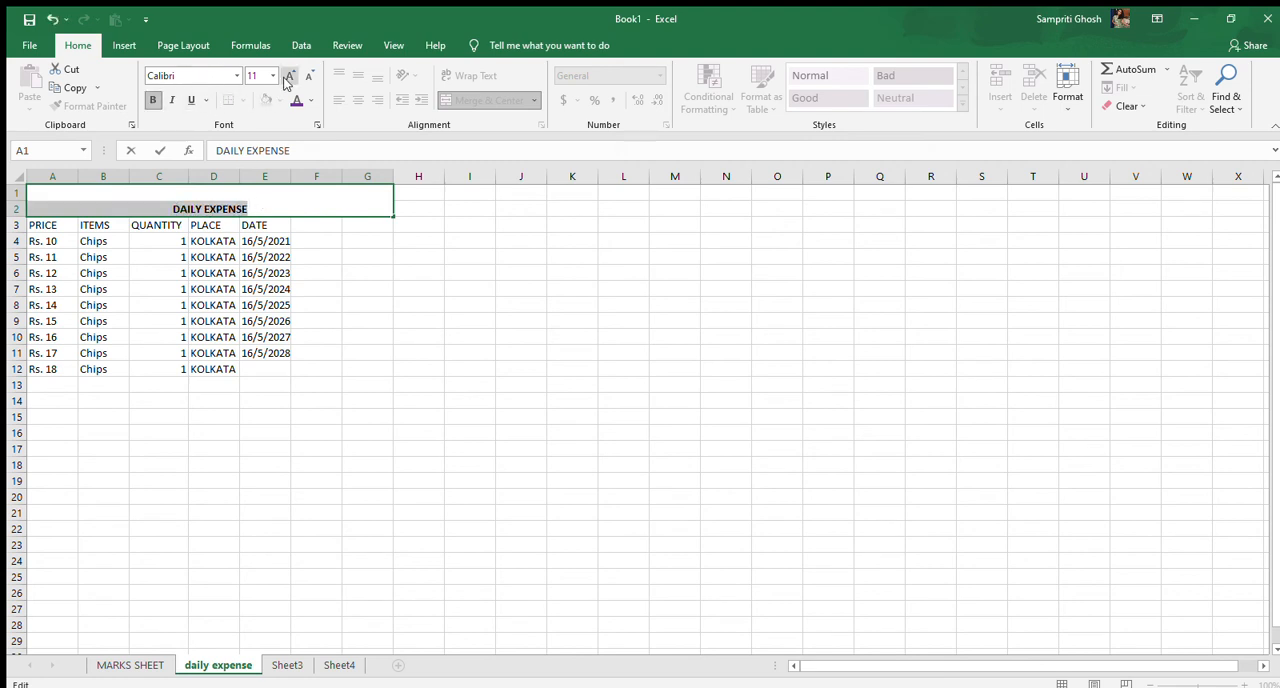
# Enlarge the DAILY EXPENSE title by several font size increments, going beyond size 22
pyautogui.click(287, 74)
pyautogui.click(287, 74)
pyautogui.click(287, 74)
pyautogui.click(287, 74)
pyautogui.click(287, 74)
pyautogui.click(287, 74)
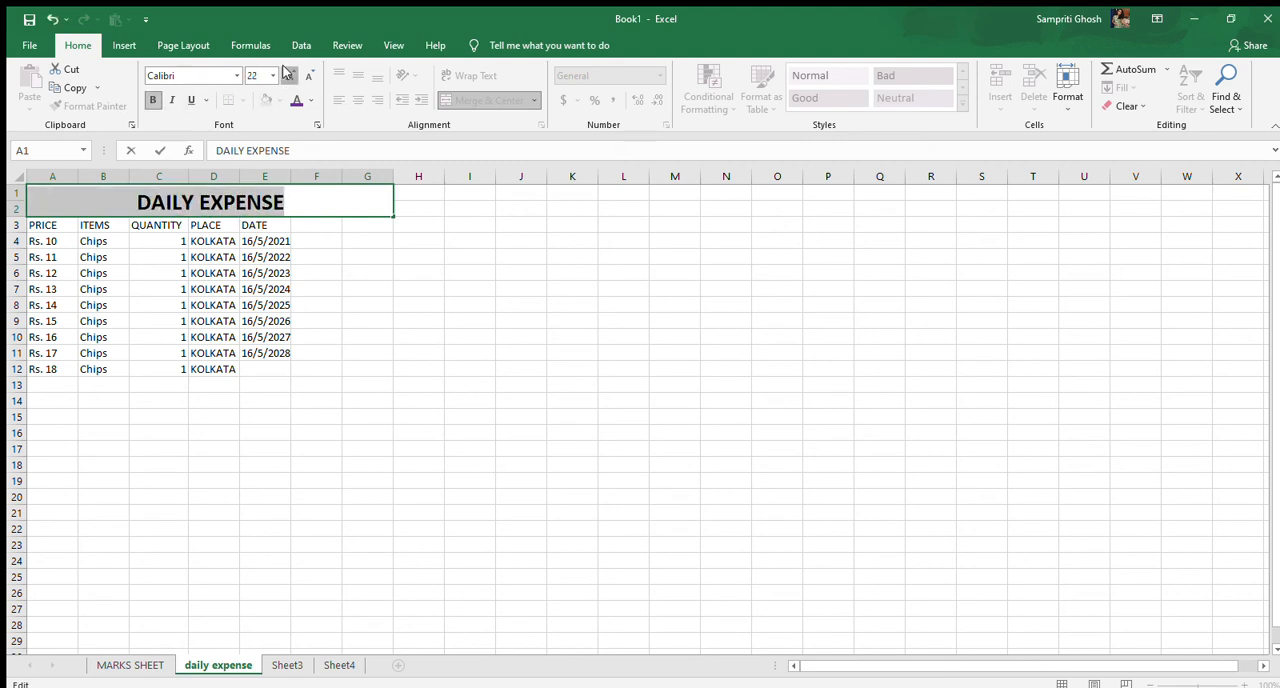
pyautogui.click(287, 74)
pyautogui.click(287, 74)
pyautogui.click(287, 74)
# Fill the heading cells A3 through E3, from PRICE to DATE, with yellow
pyautogui.click(70, 228)
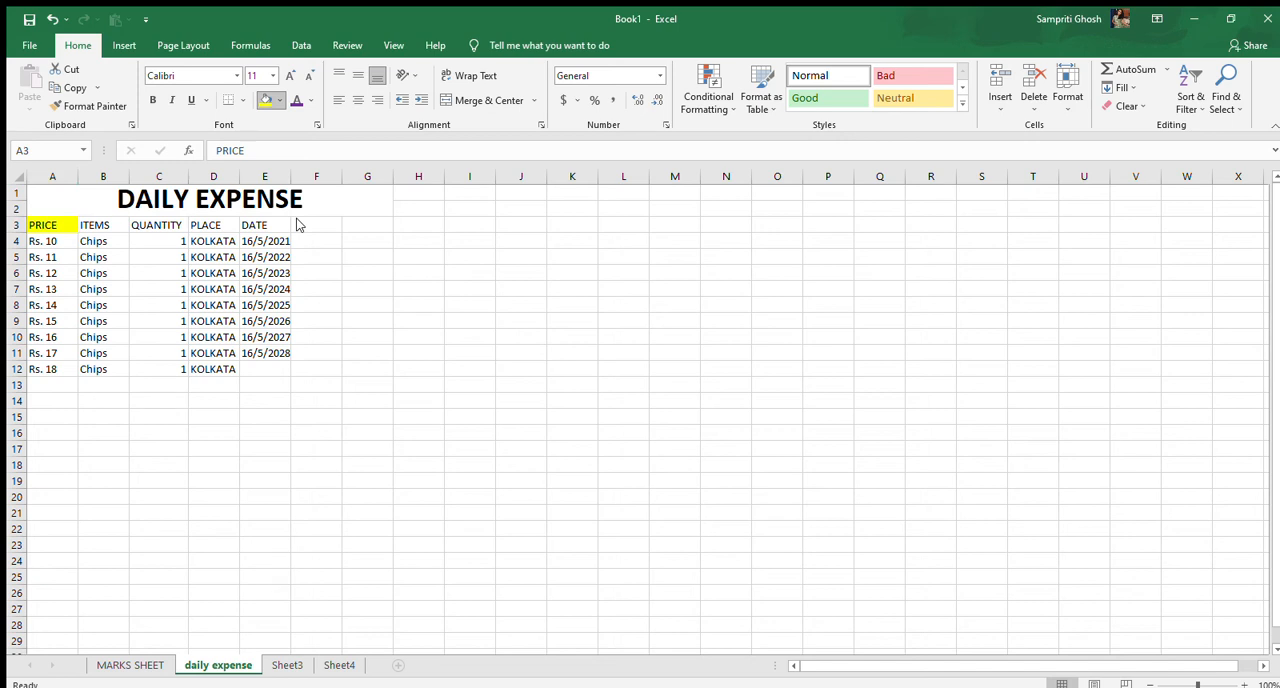
pyautogui.click(108, 229)
pyautogui.click(265, 100)
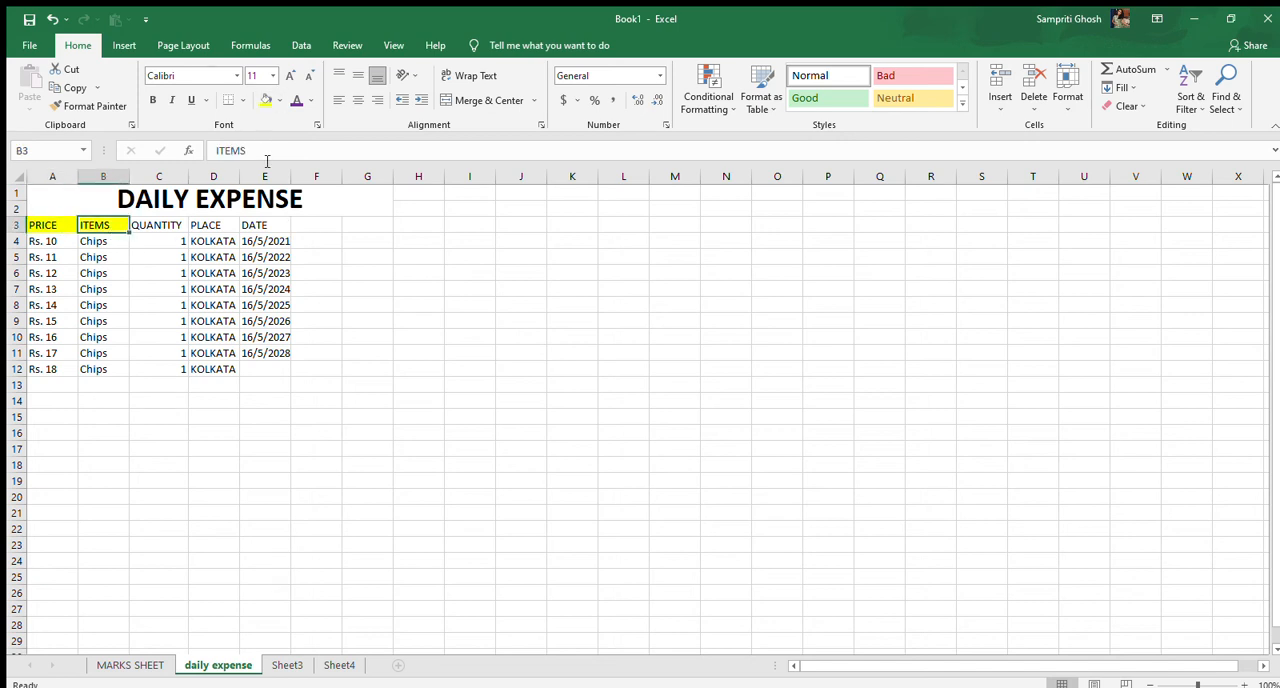
pyautogui.click(177, 223)
pyautogui.click(265, 100)
pyautogui.click(226, 229)
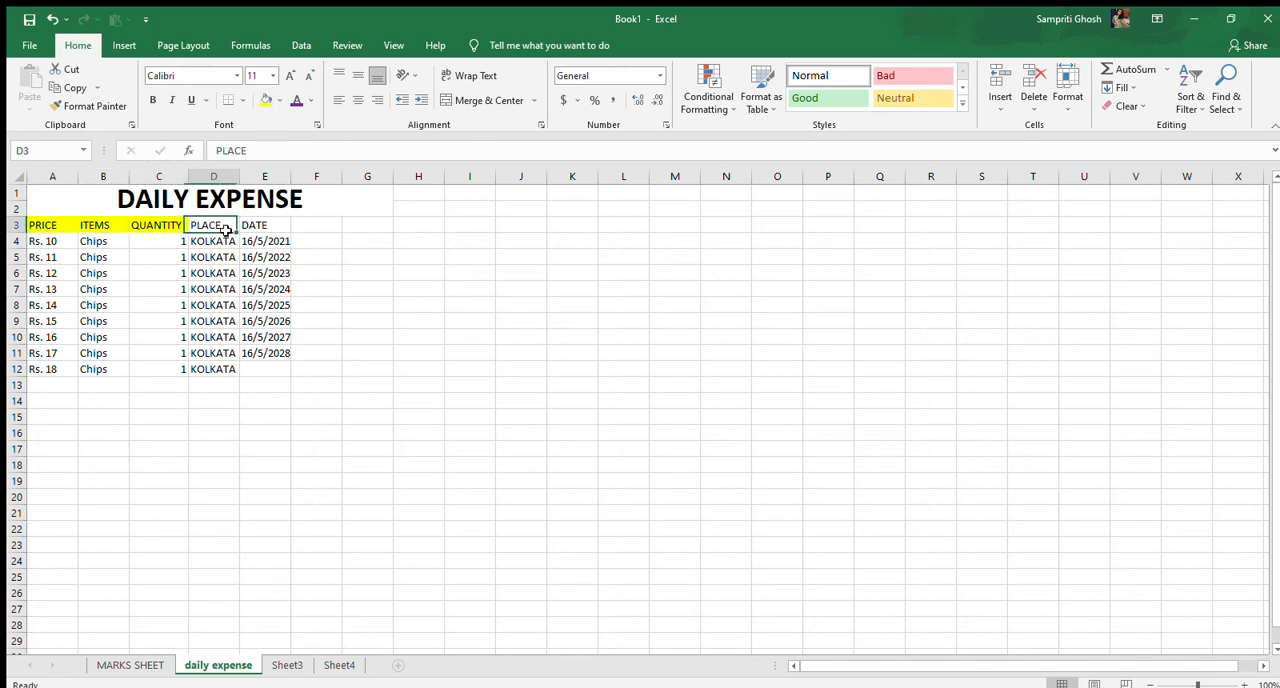
pyautogui.click(265, 100)
pyautogui.click(277, 228)
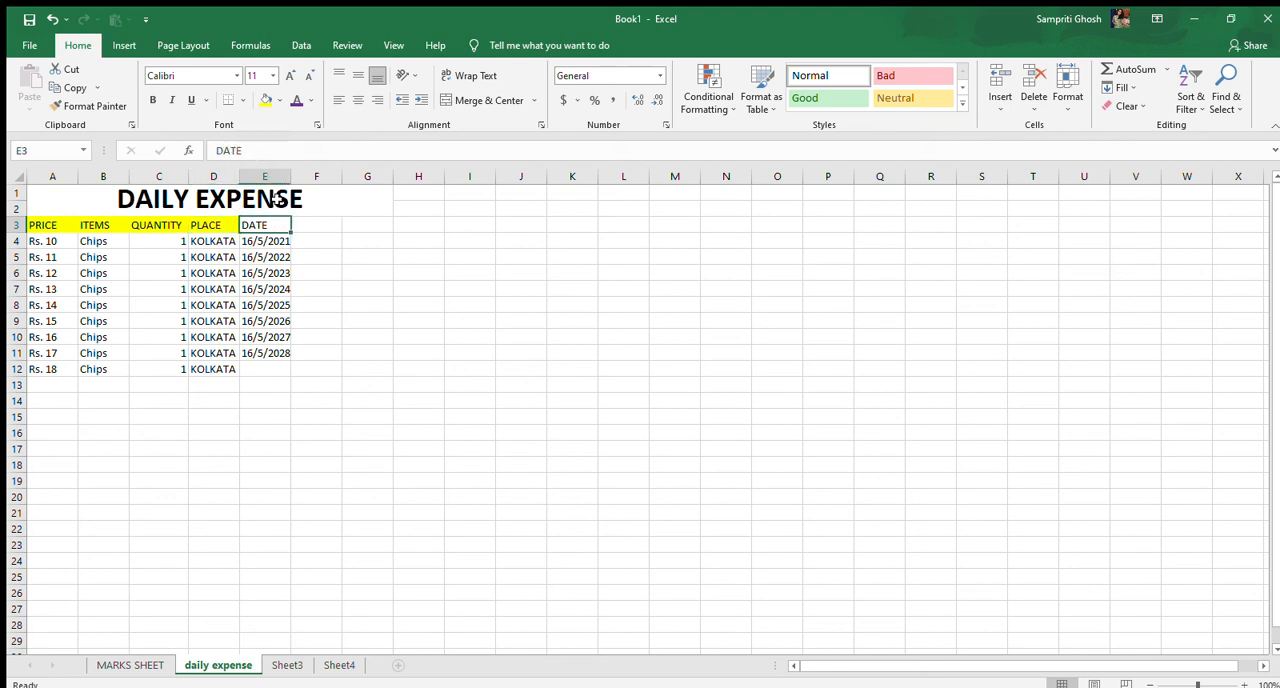
pyautogui.click(263, 100)
# Set the font colour of the price entries in A4 through A12 to blue
pyautogui.click(45, 241)
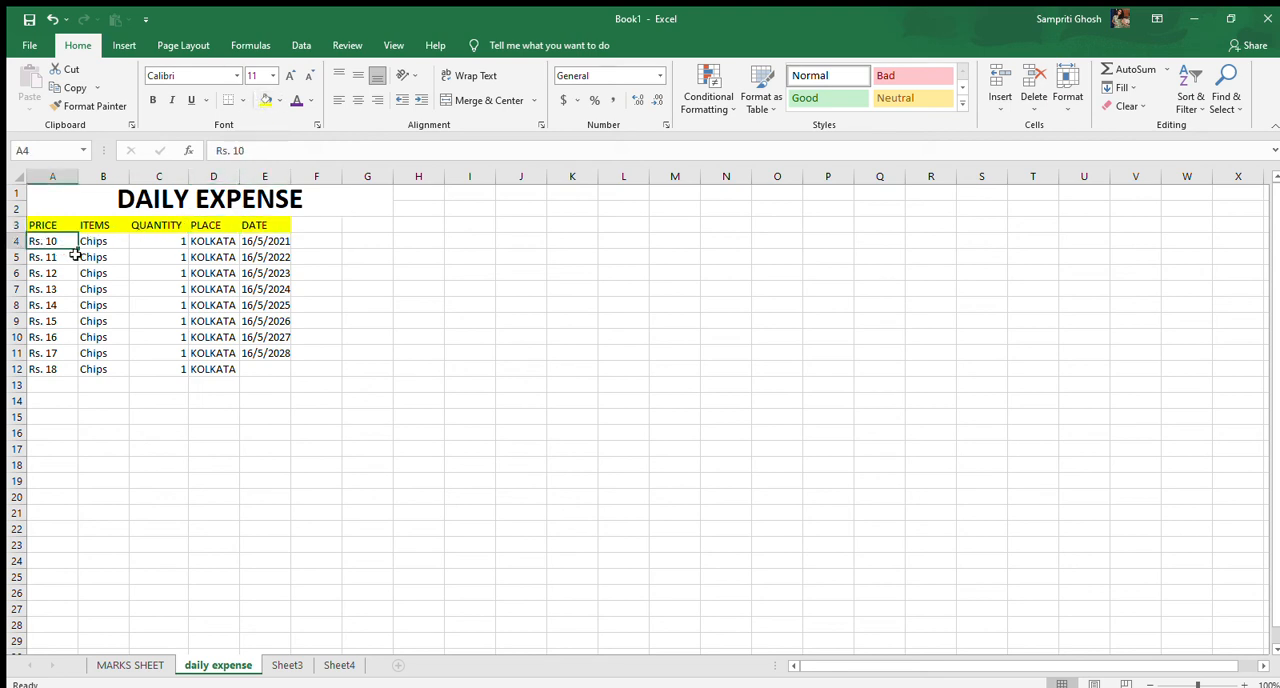
pyautogui.moveTo(78, 249); pyautogui.dragTo(79, 370)
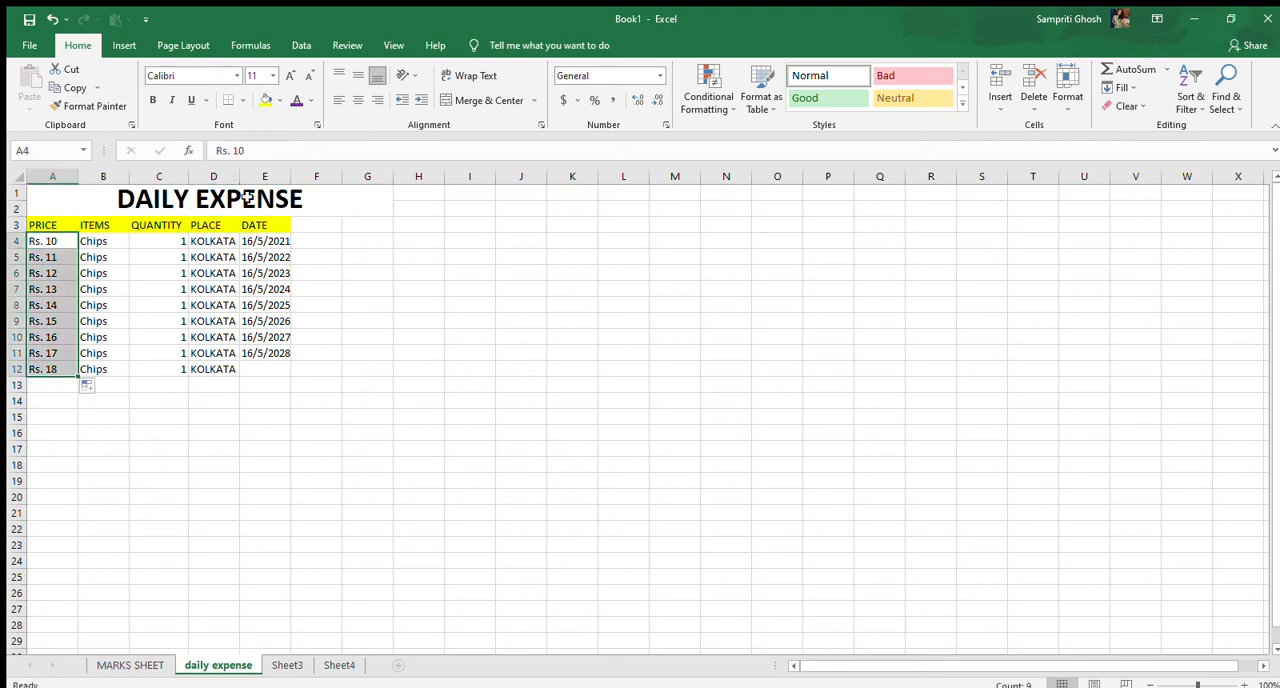
pyautogui.click(312, 101)
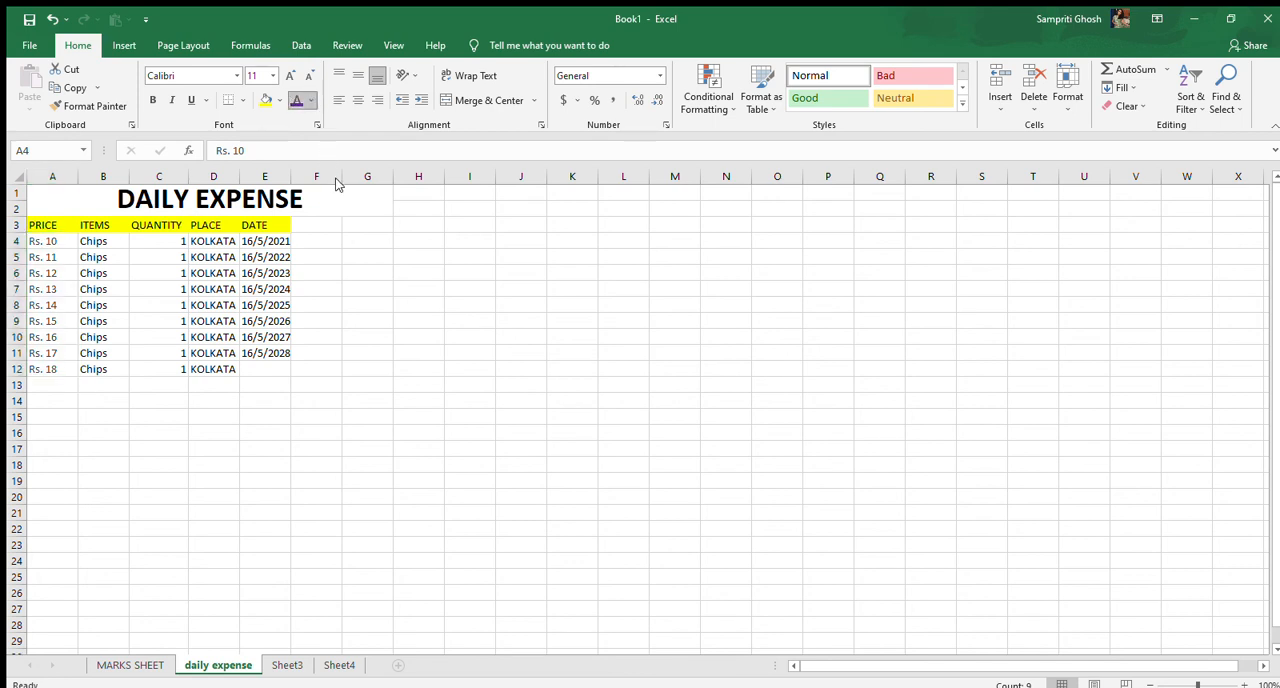
pyautogui.click(402, 239)
# Set the font colour of the Chips entries in B4 through B12 to red
pyautogui.click(117, 241)
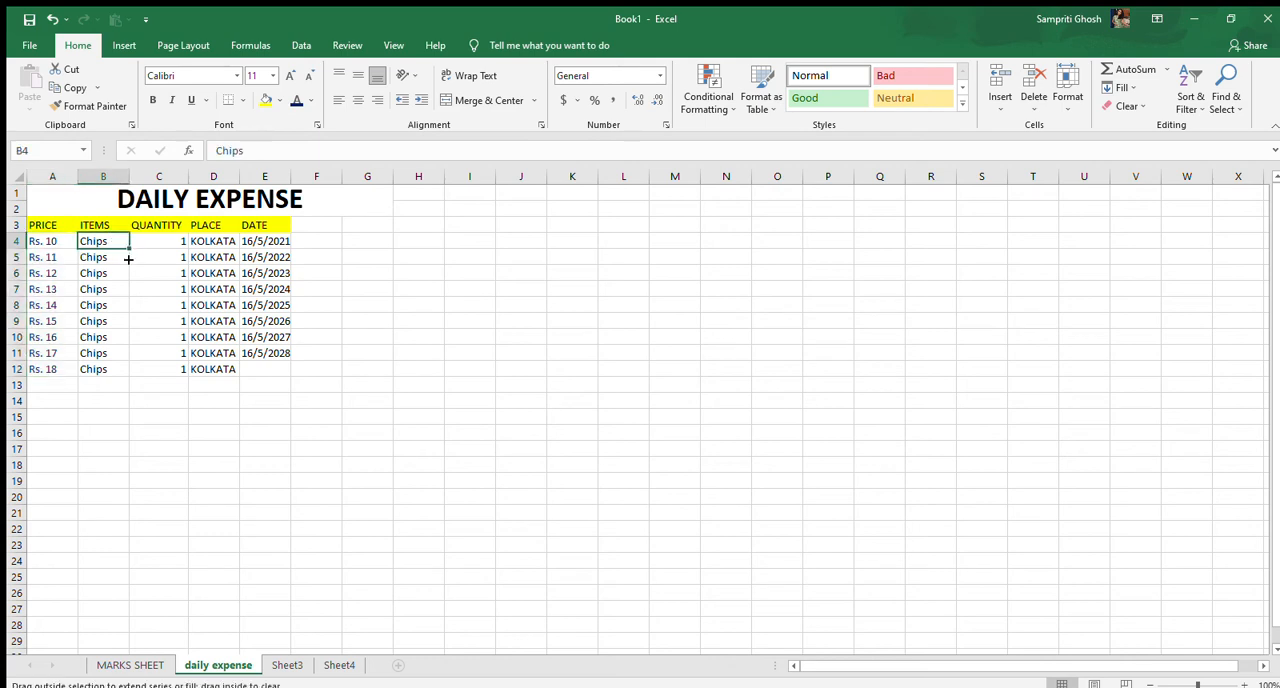
pyautogui.moveTo(128, 259); pyautogui.dragTo(129, 374)
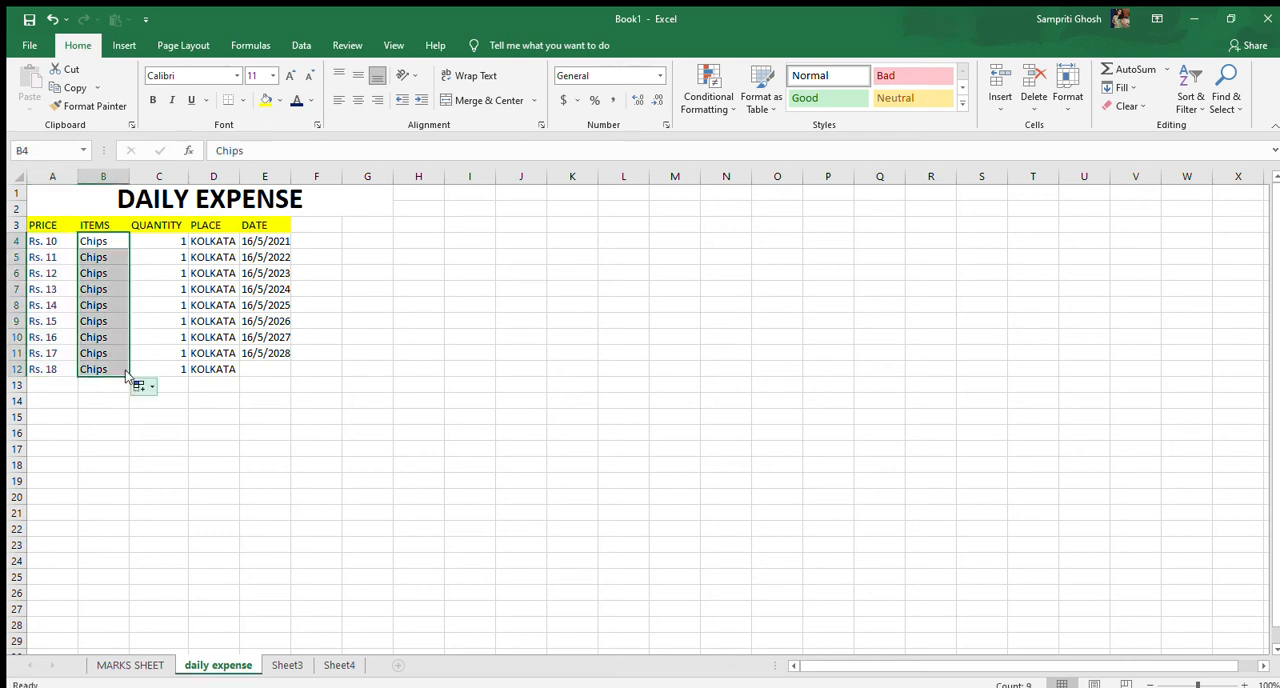
pyautogui.click(295, 103)
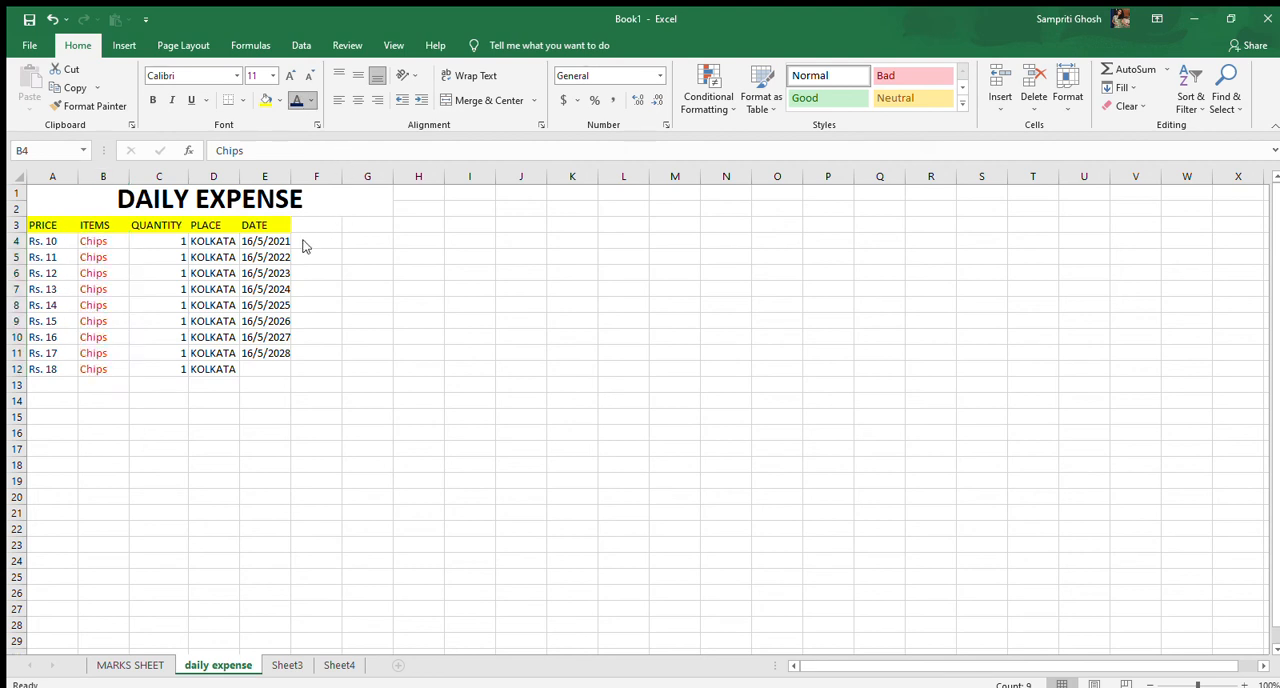
# Colour the quantities in C4 through C12 green and the KOLKATA entries in D4 through D11 brown
pyautogui.click(181, 240)
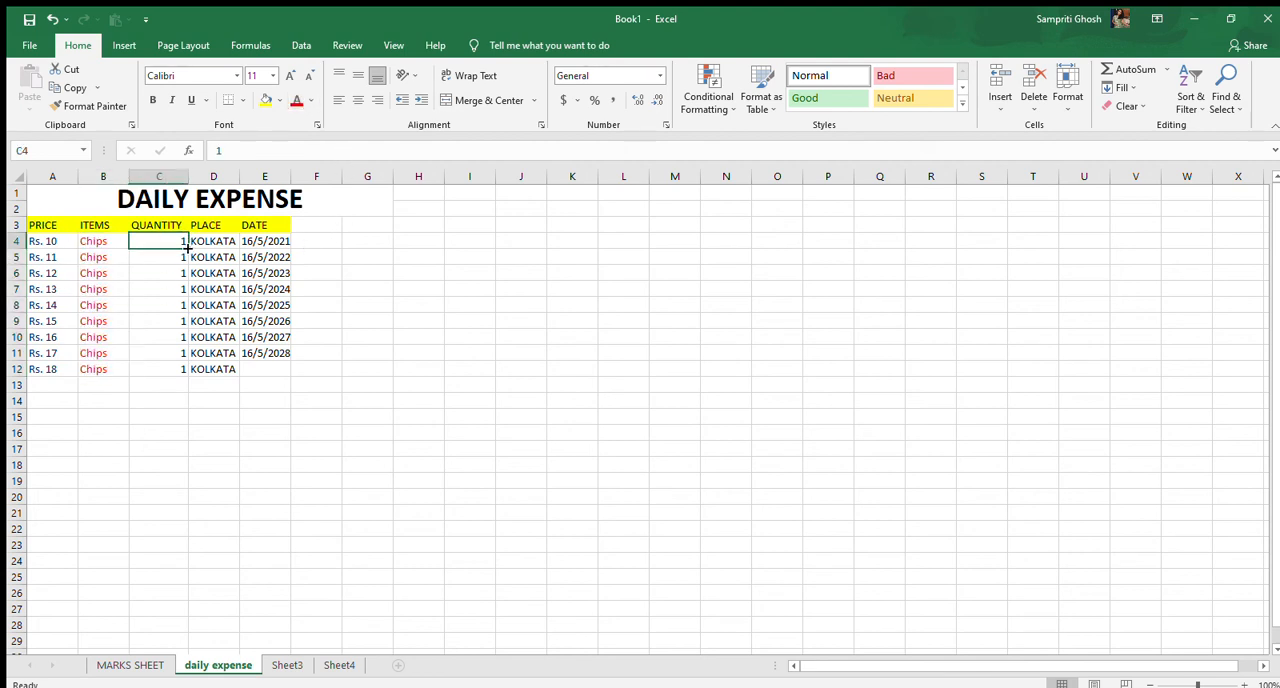
pyautogui.moveTo(187, 247); pyautogui.dragTo(196, 374)
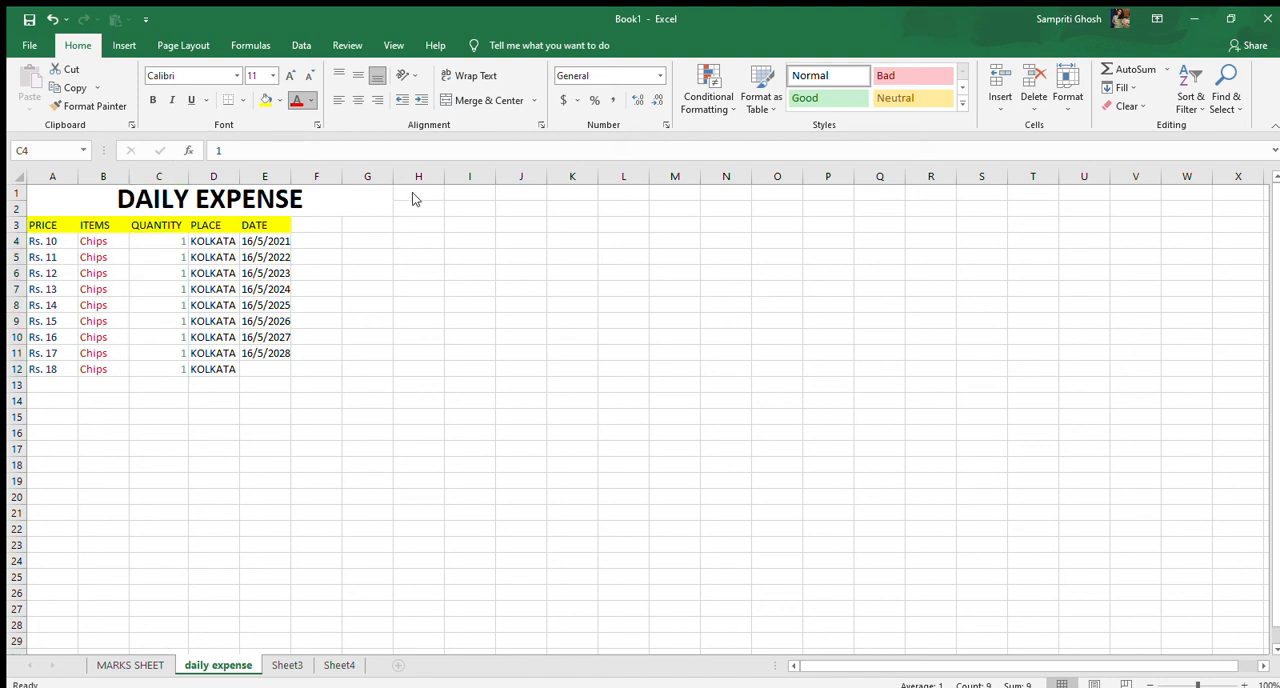
pyautogui.click(223, 243)
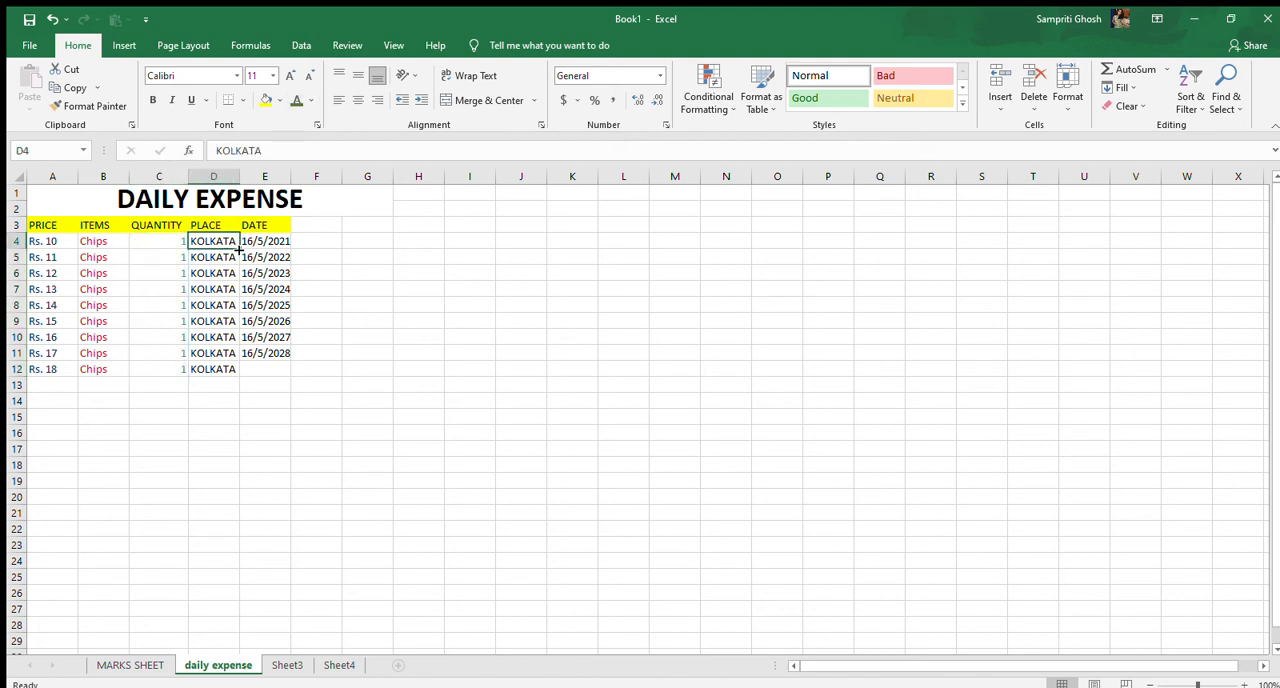
pyautogui.moveTo(240, 249); pyautogui.dragTo(248, 358)
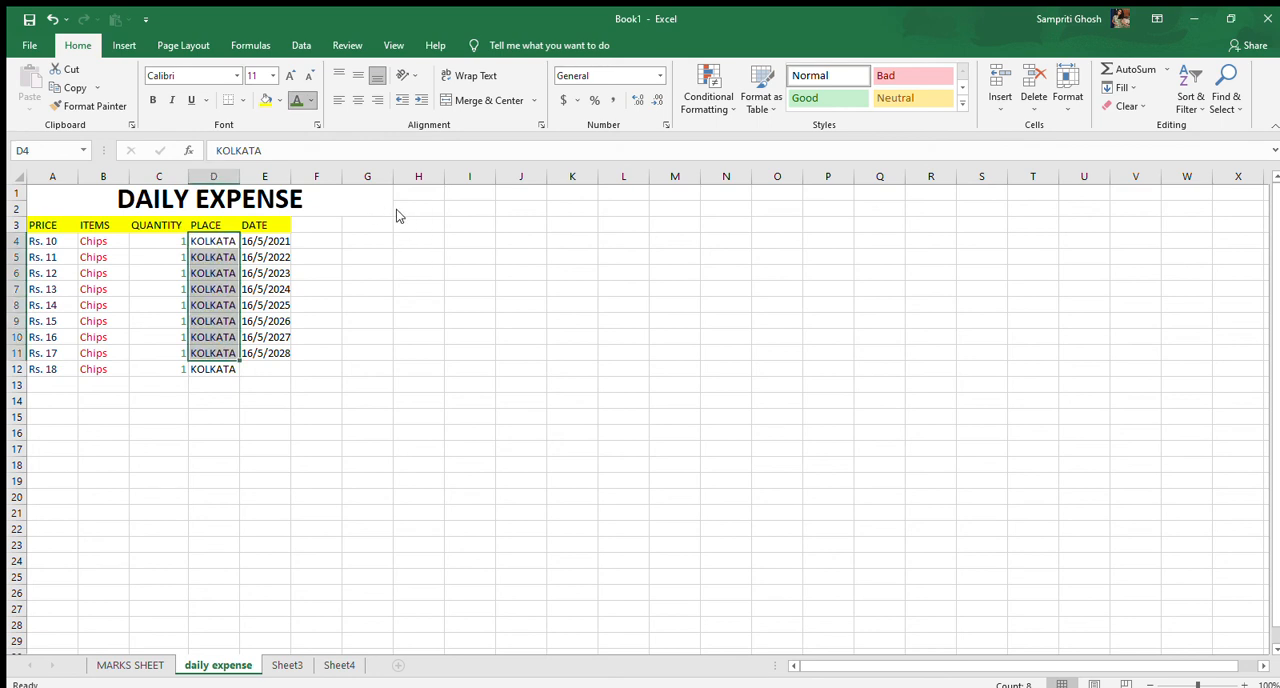
# Set the font colour of the dates in E4 through E11 to black
pyautogui.click(262, 243)
pyautogui.moveTo(291, 245); pyautogui.dragTo(303, 357)
pyautogui.click(296, 100)
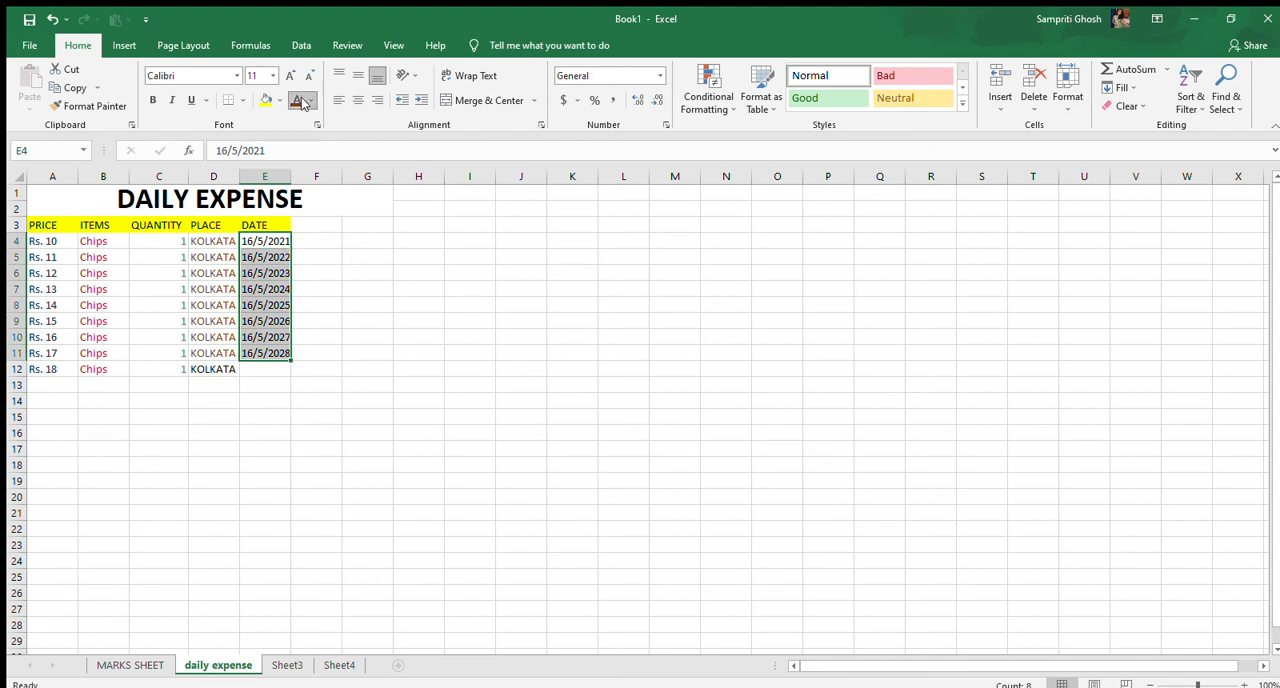
pyautogui.click(370, 306)
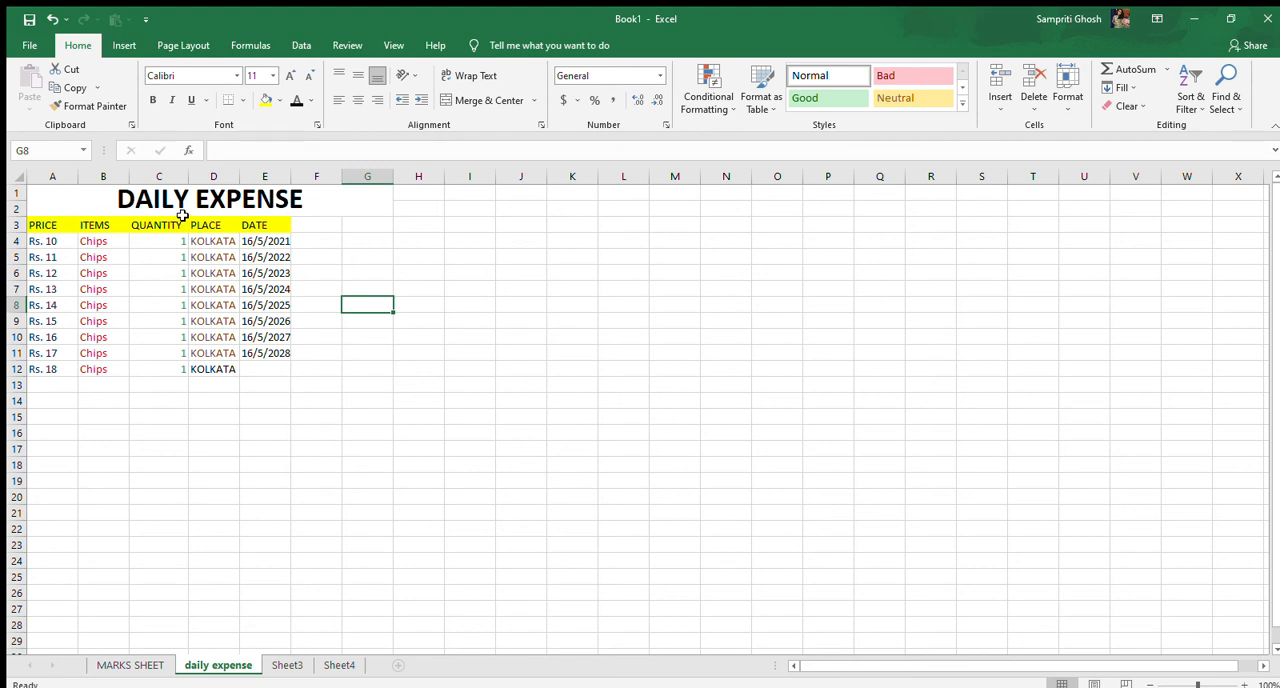
# Extend the date series from E11 into E12 with autofill so it holds 16/5/2029
pyautogui.click(265, 369)
pyautogui.click(280, 352)
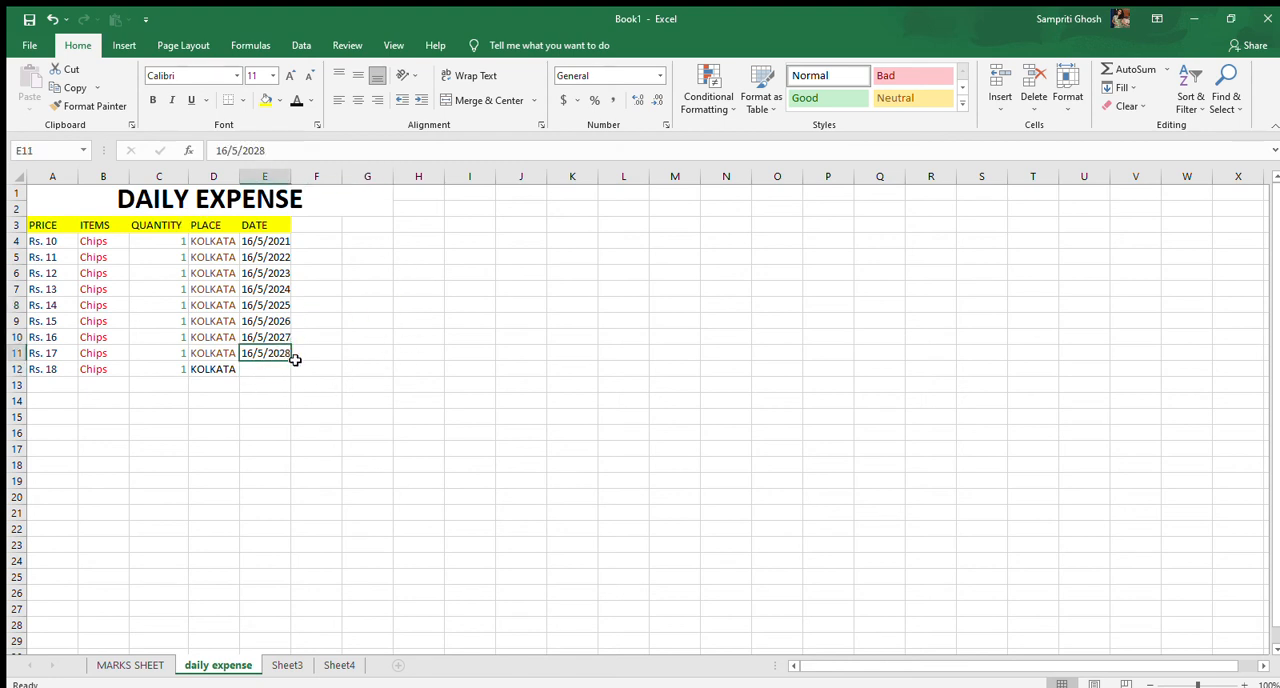
pyautogui.click(288, 366)
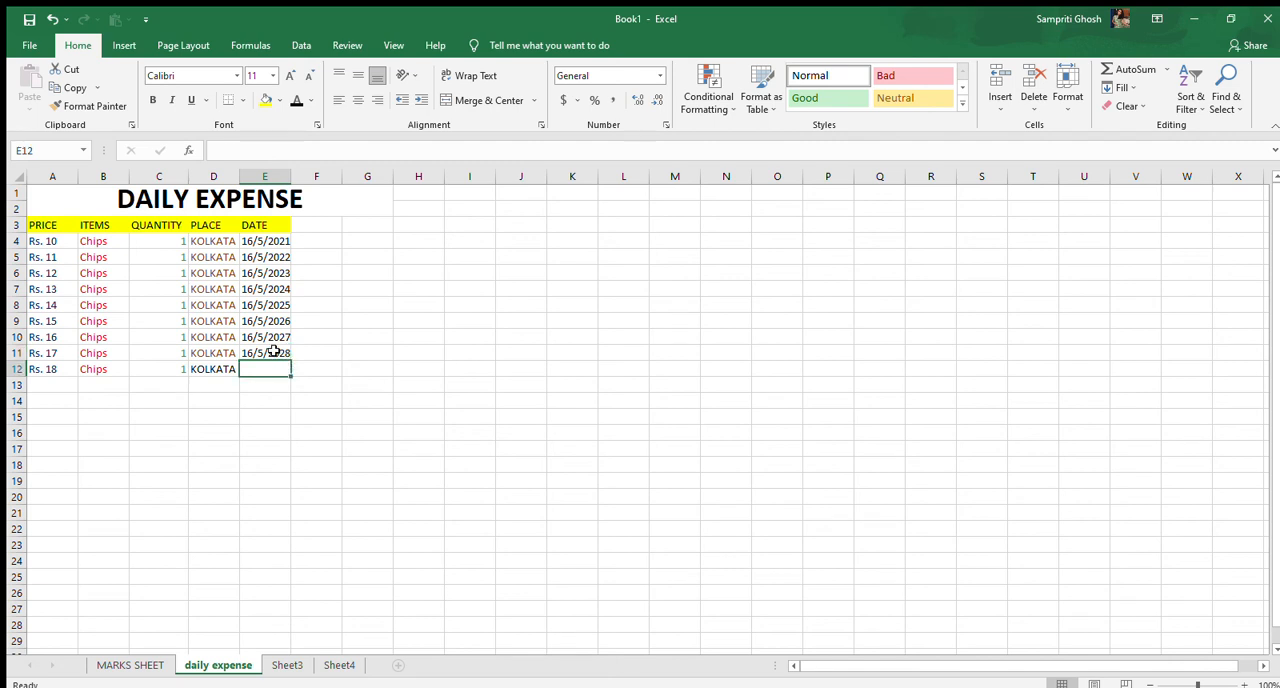
pyautogui.click(277, 350)
pyautogui.moveTo(291, 362); pyautogui.dragTo(290, 376)
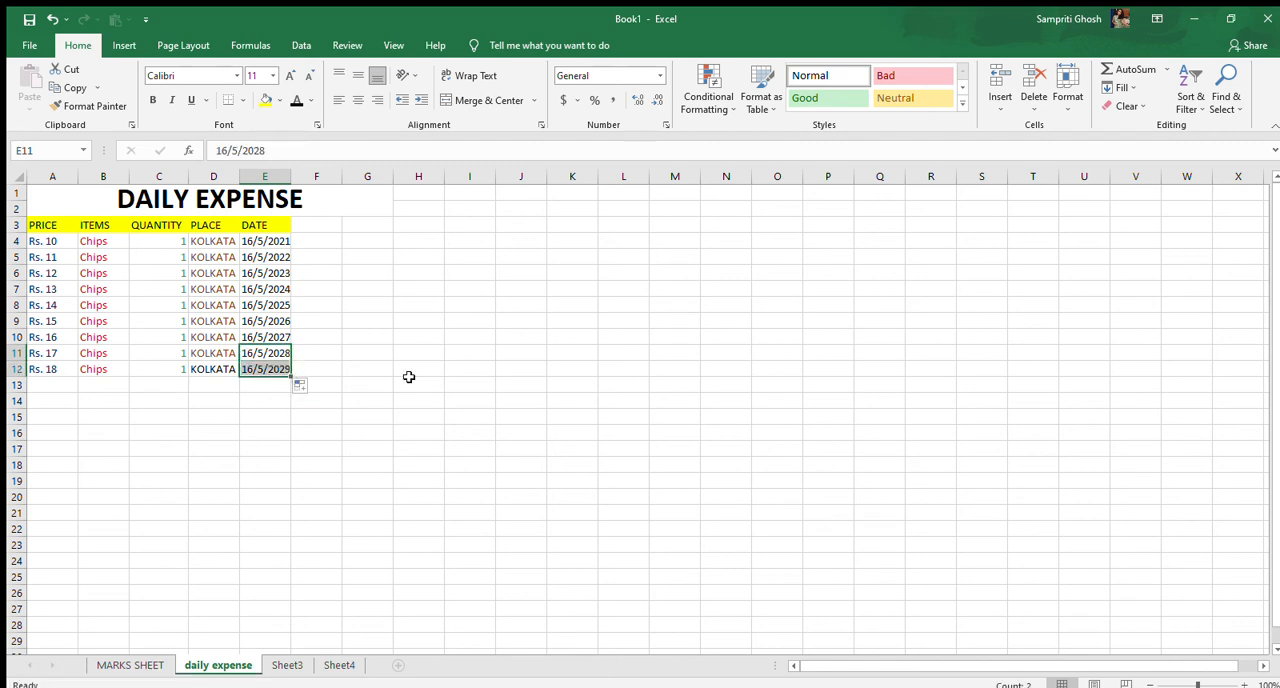
pyautogui.click(409, 381)
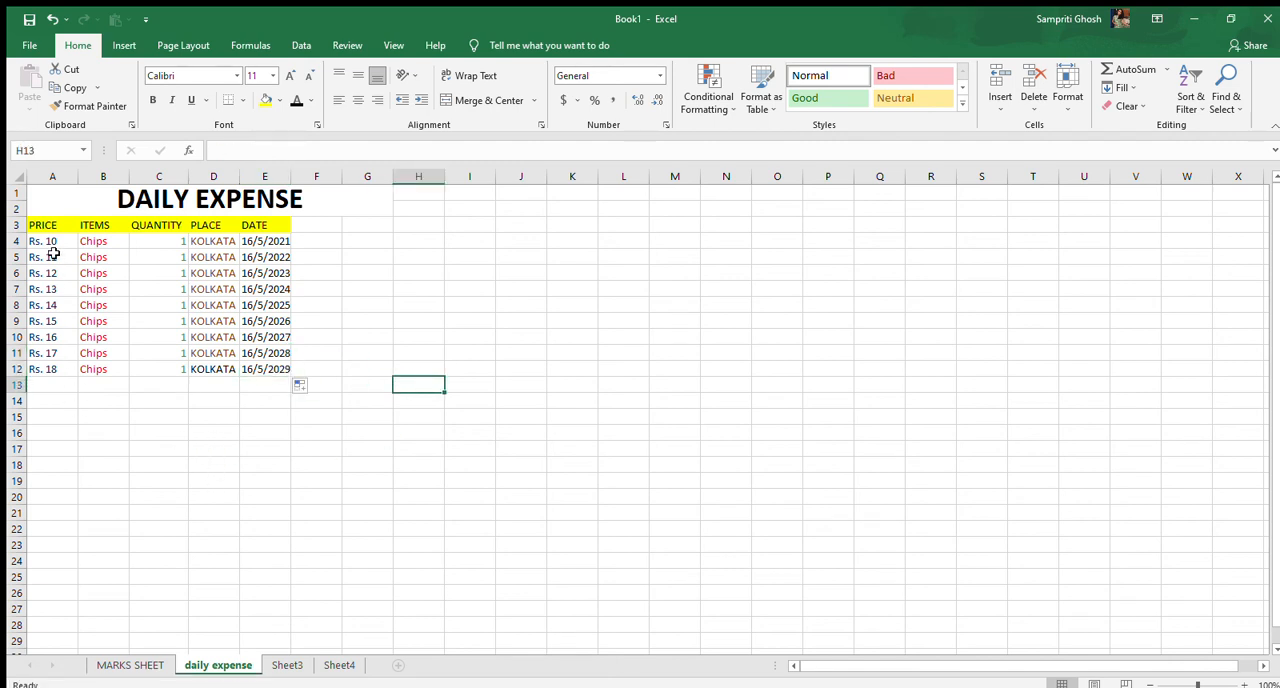
# Save the workbook to the Desktop folder under the name Daily Expense.xlxs
pyautogui.click(29, 45)
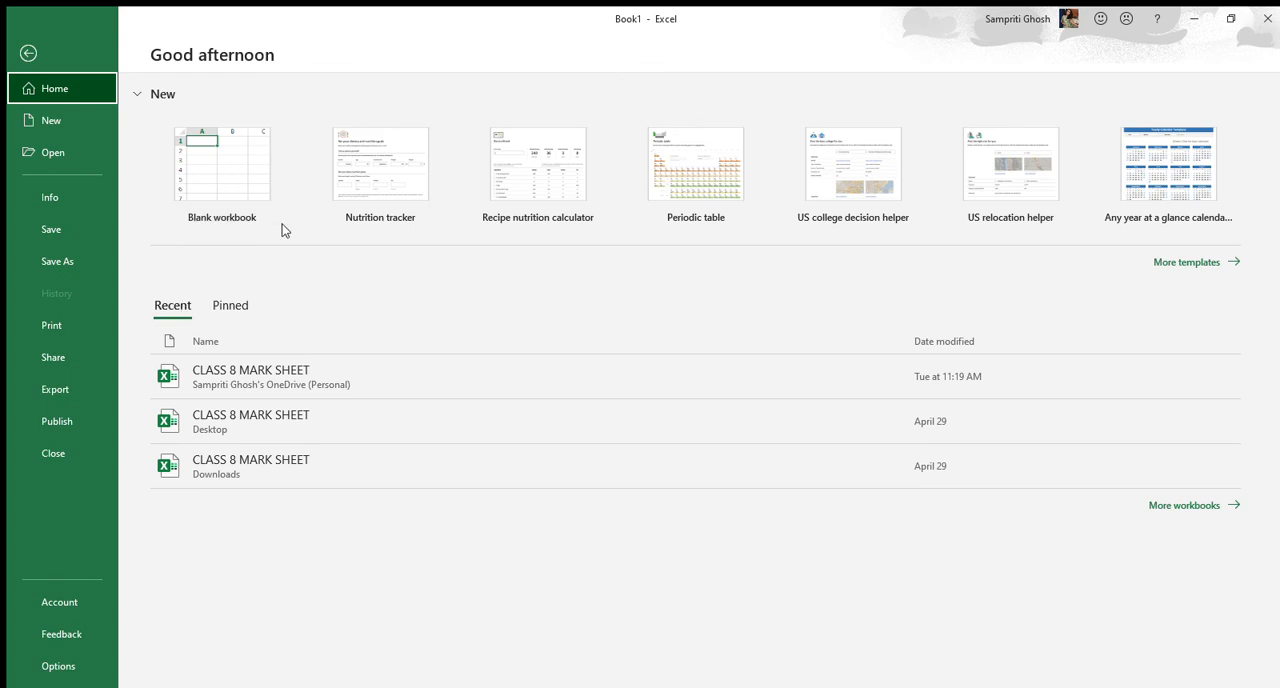
pyautogui.click(65, 259)
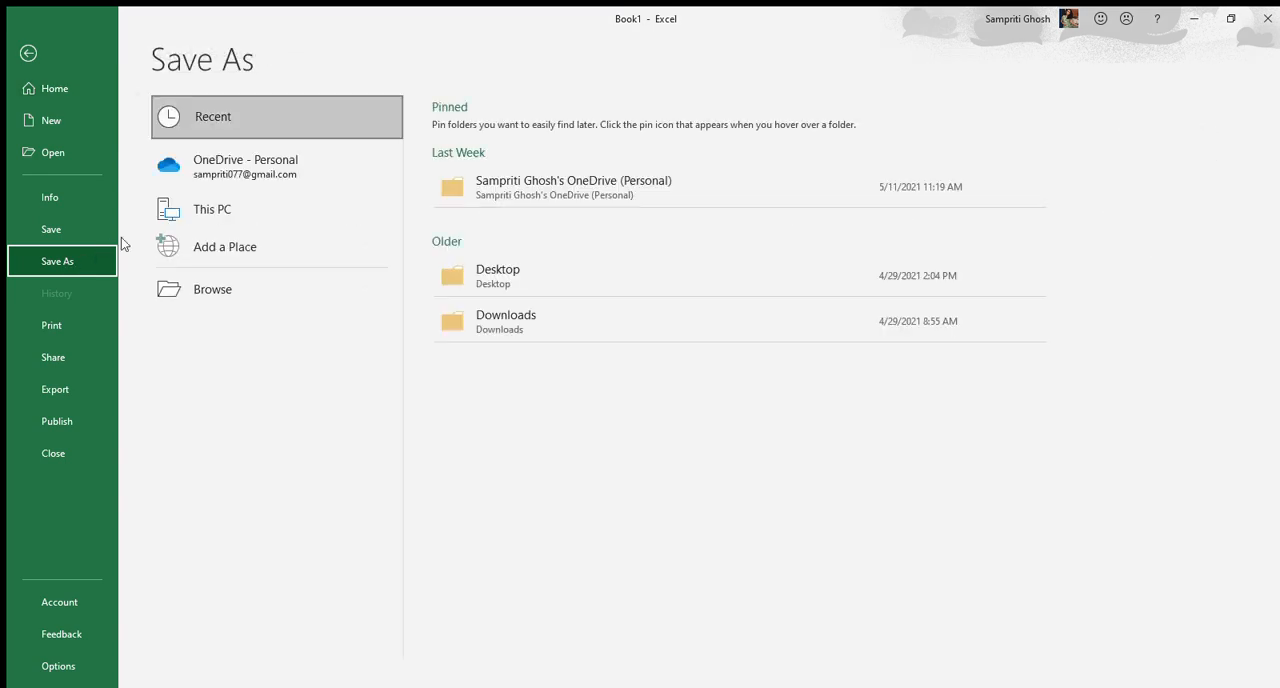
pyautogui.click(536, 184)
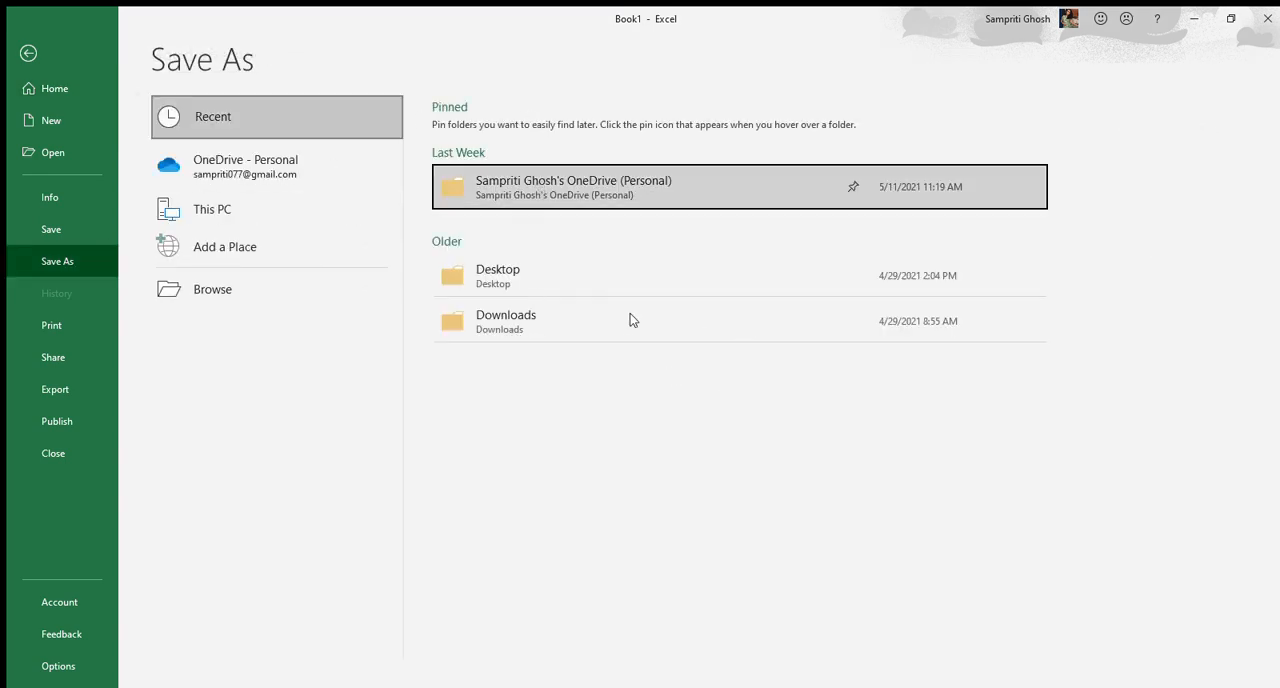
pyautogui.click(557, 270)
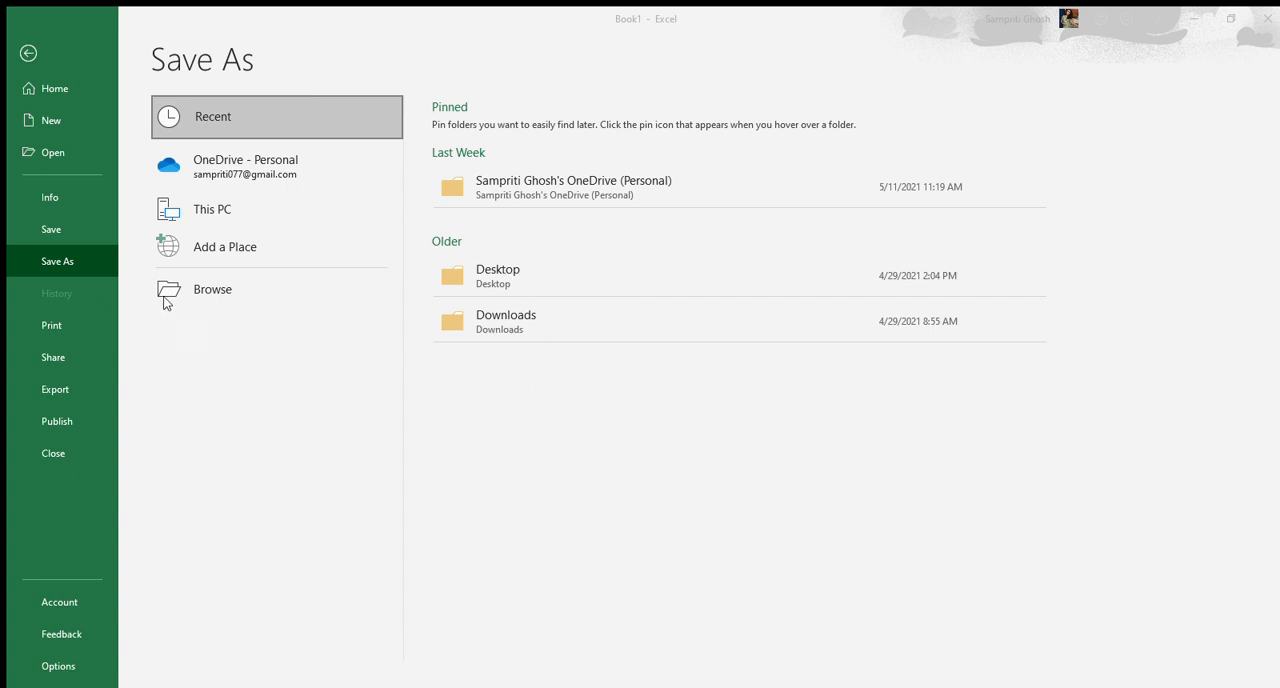
pyautogui.click(484, 380)
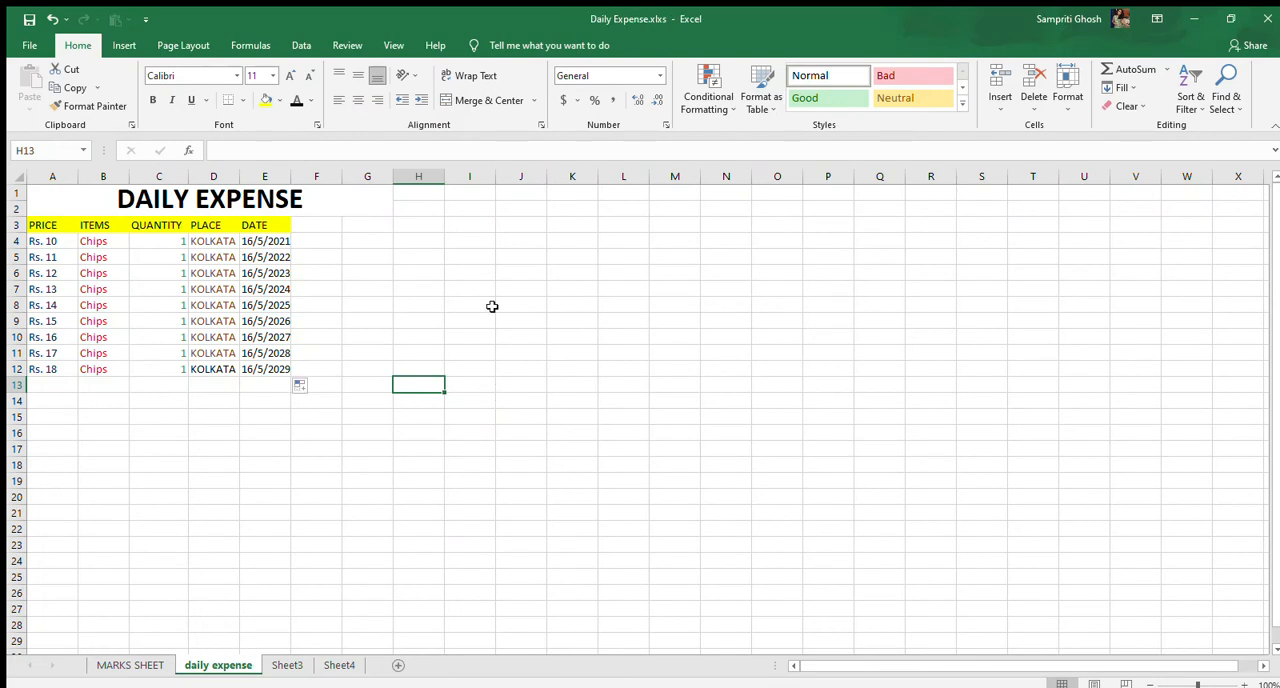
# Enter rs 20 in cell A13 below the last price
pyautogui.click(73, 385)
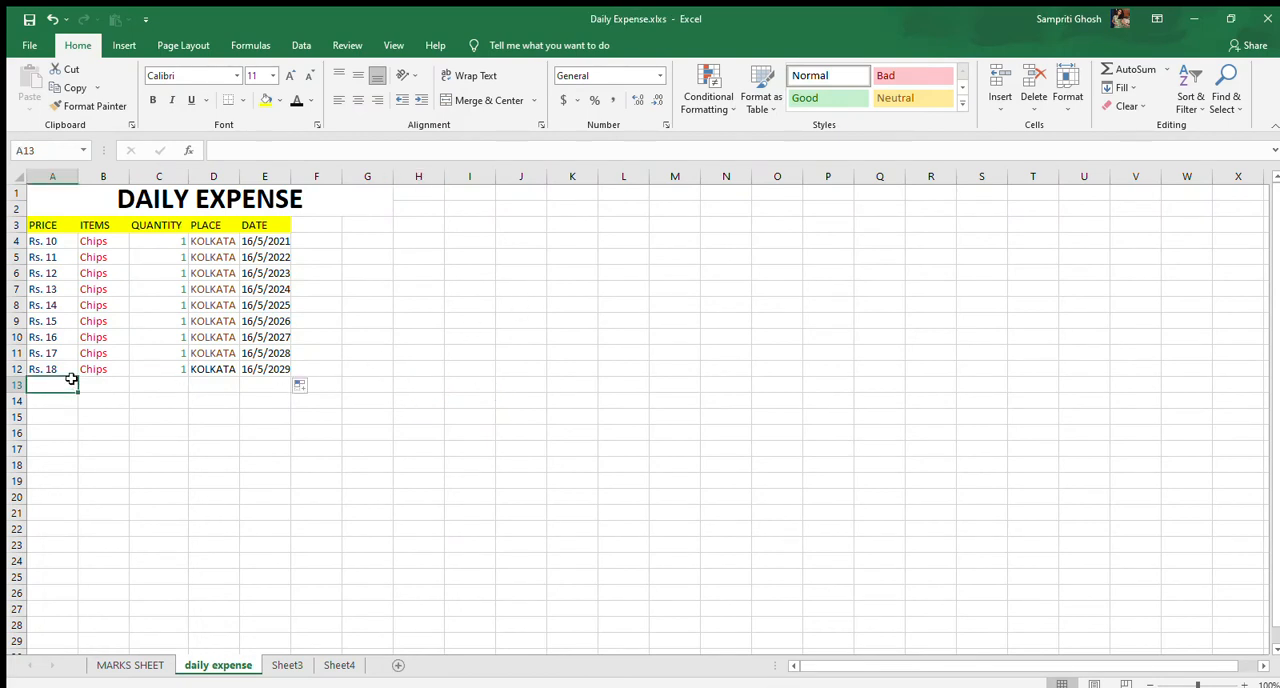
pyautogui.write('rs')
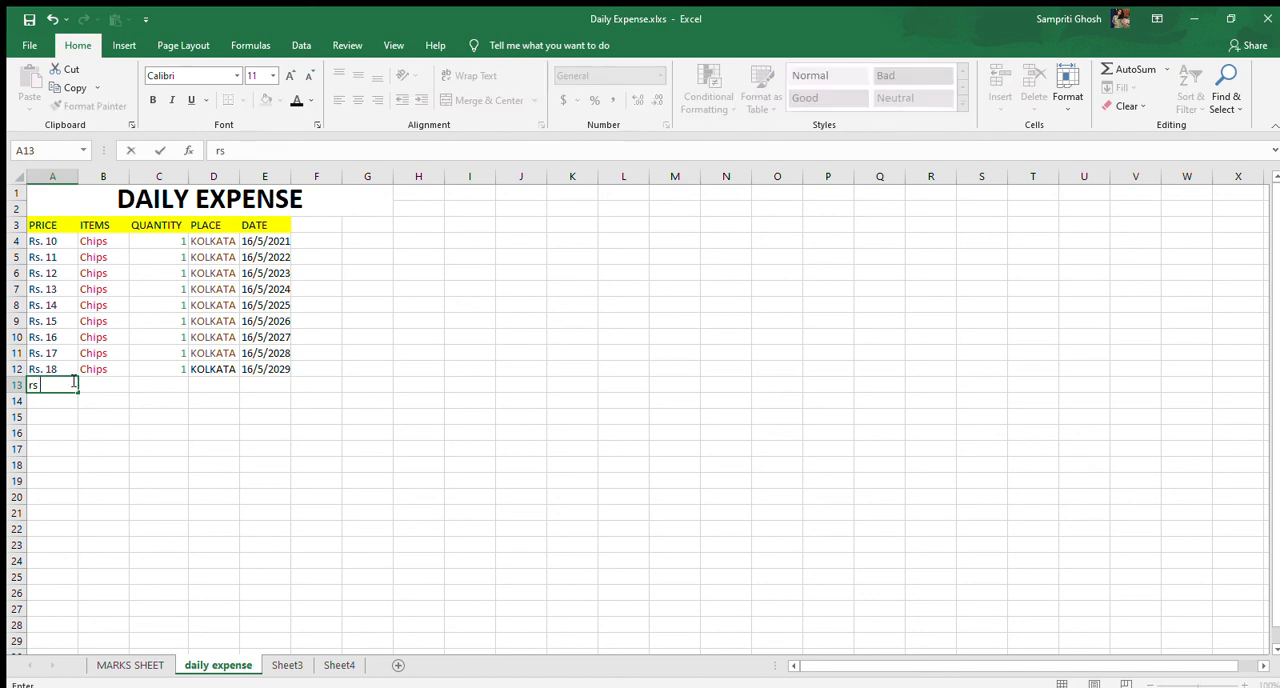
pyautogui.write(' 20')
pyautogui.click(111, 383)
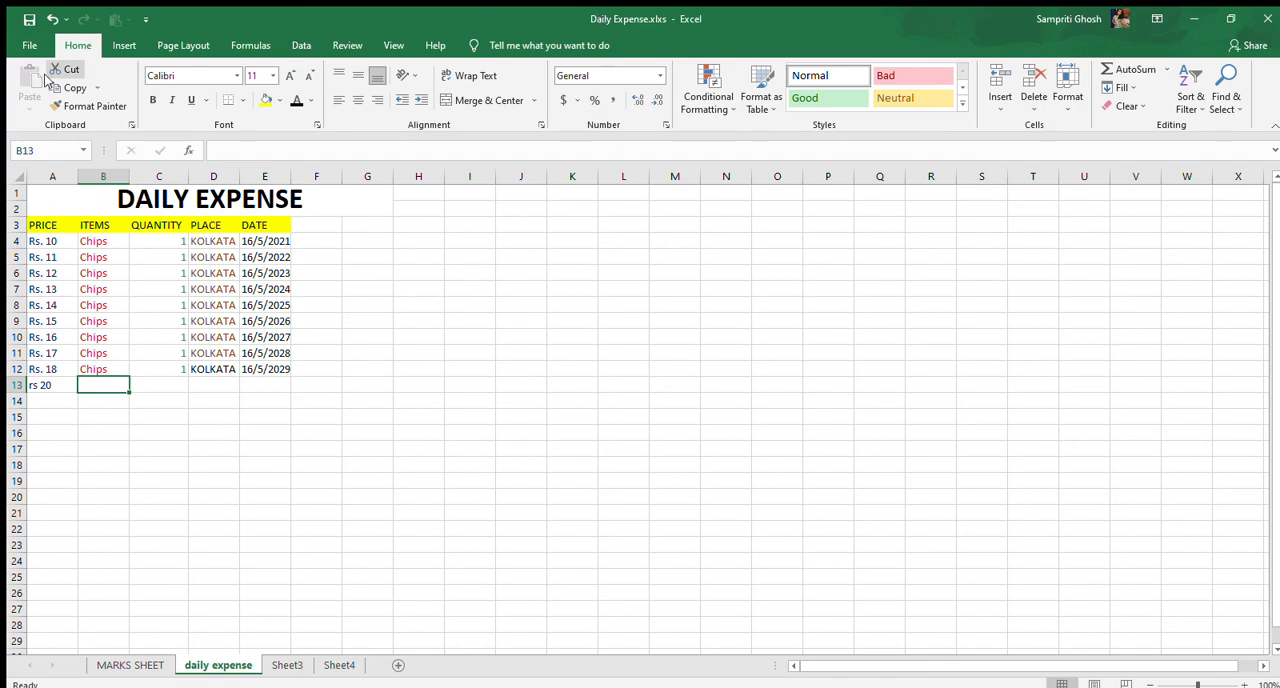
# Save the updated workbook under its existing file name
pyautogui.click(30, 45)
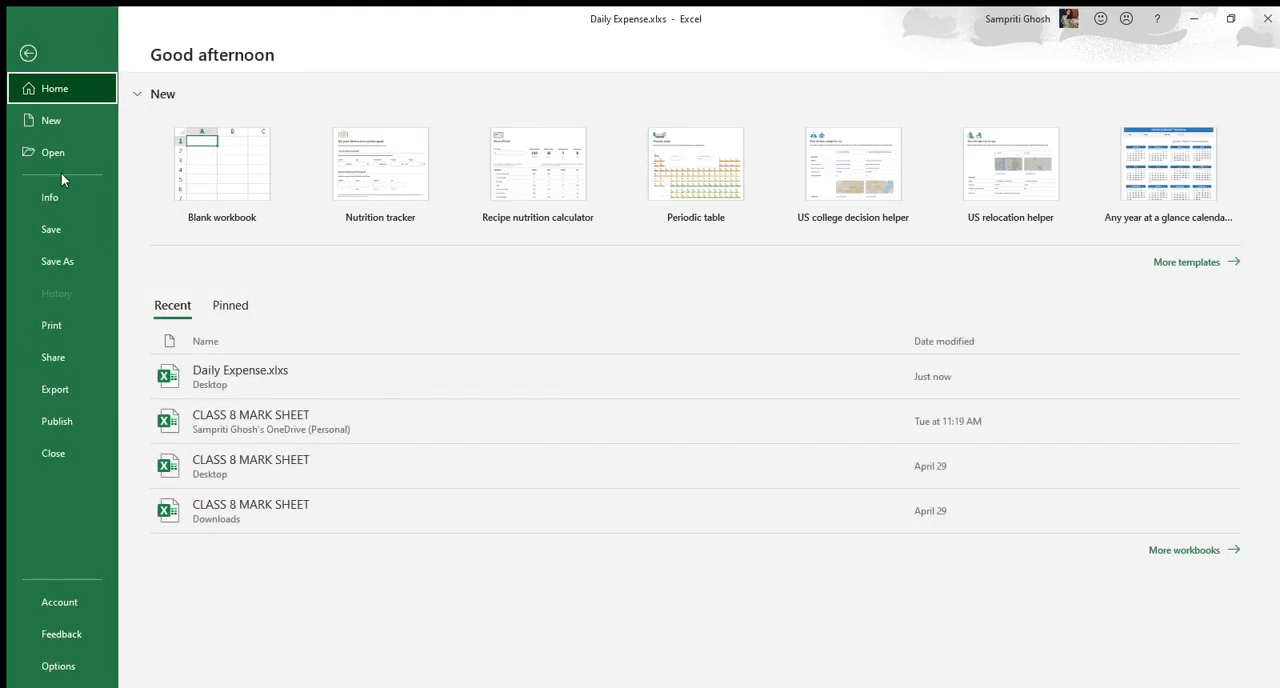
pyautogui.click(63, 229)
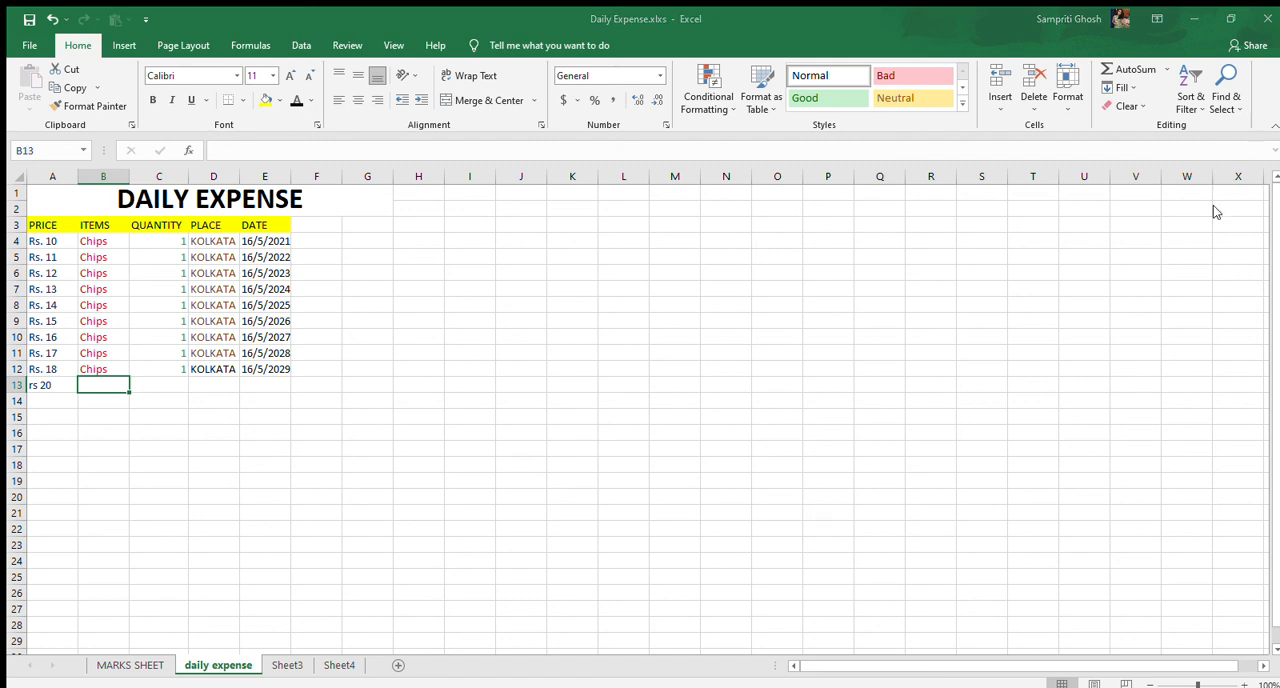
pyautogui.click(511, 208)
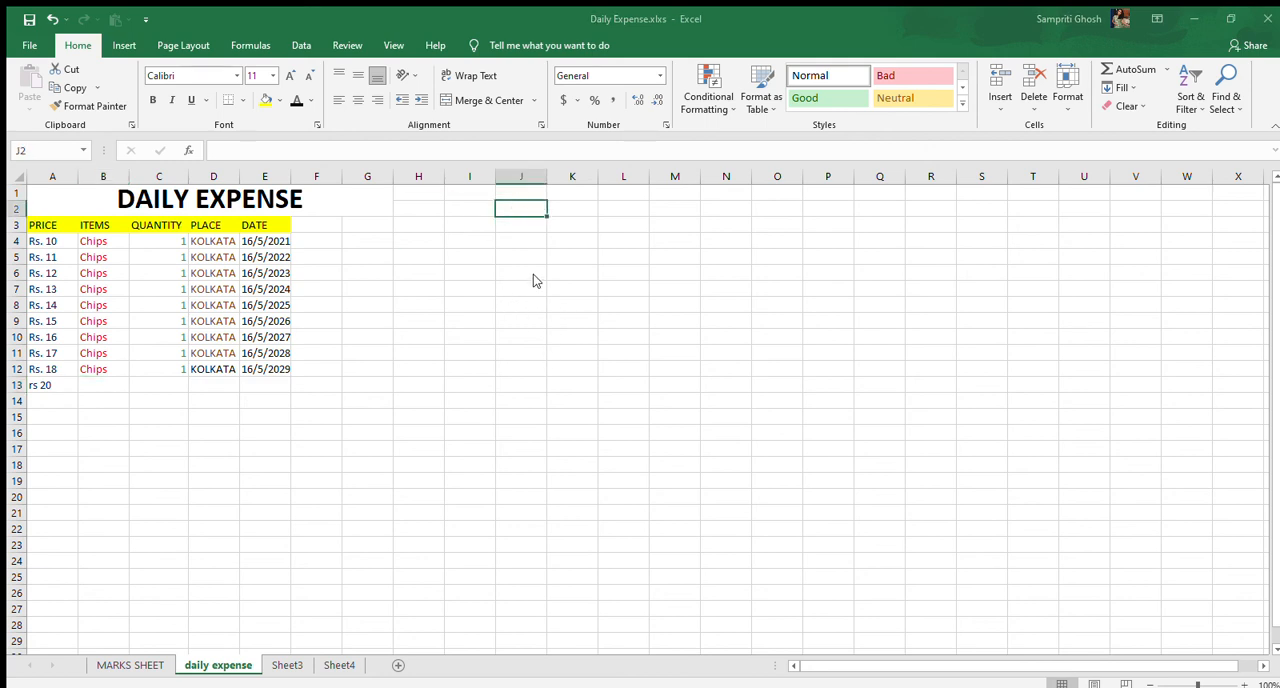